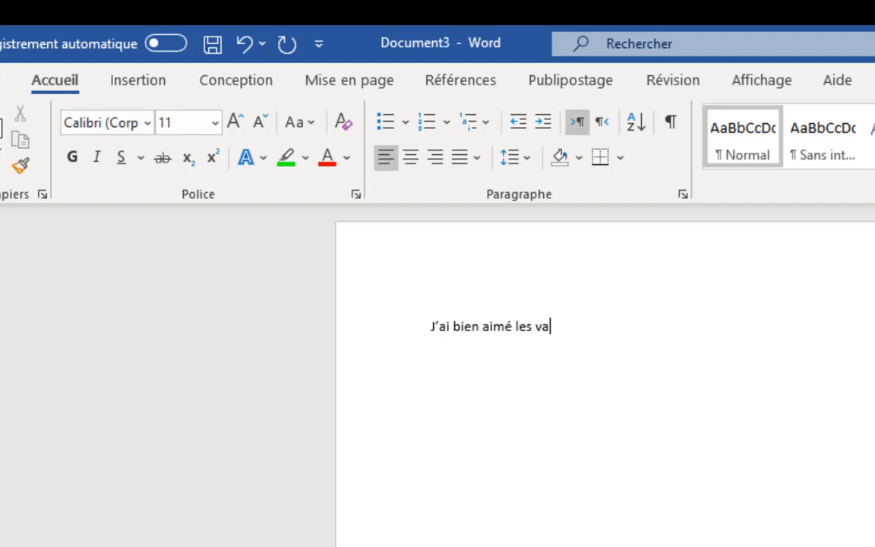
Complete the first line so it reads "J'ai bien aimé les vacances passées." and start a new line.
text(cances passées.)
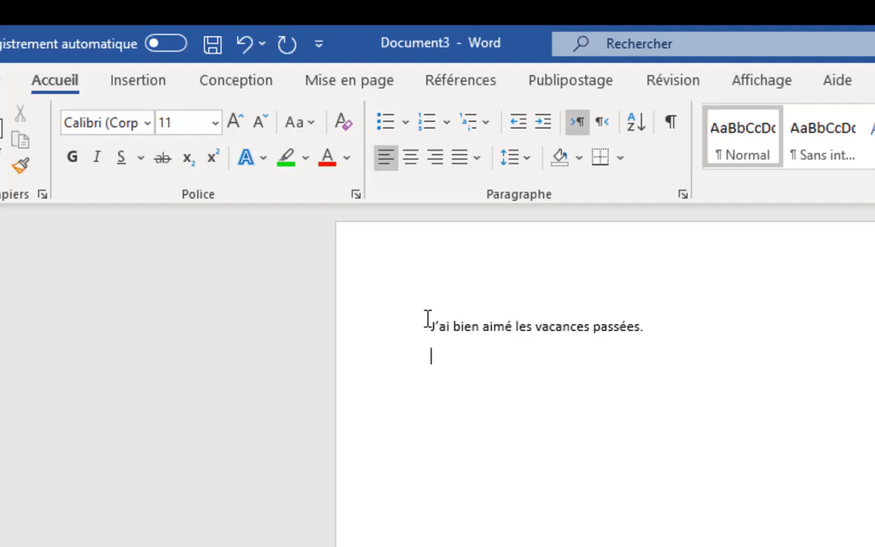
Select the whole sentence, then only its opening words "J'ai bien aimé", clearing the selection each time.
drag(426, 319, 649, 326)
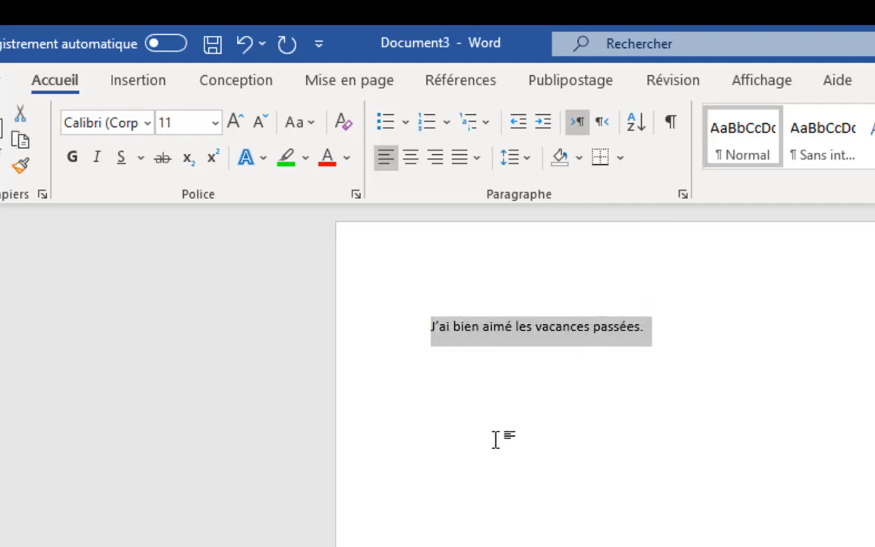
click(457, 389)
drag(425, 325, 508, 328)
click(451, 366)
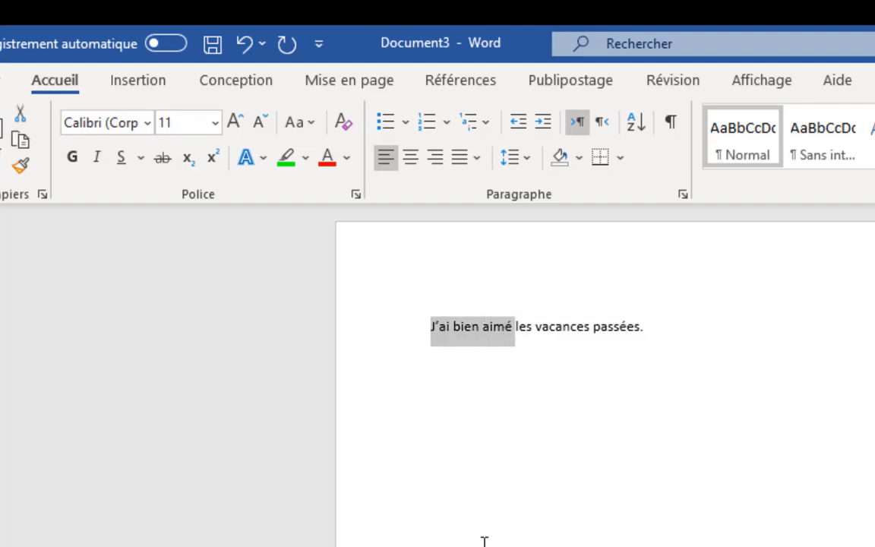
Set the font size of the empty line below the sentence to 24.
click(559, 372)
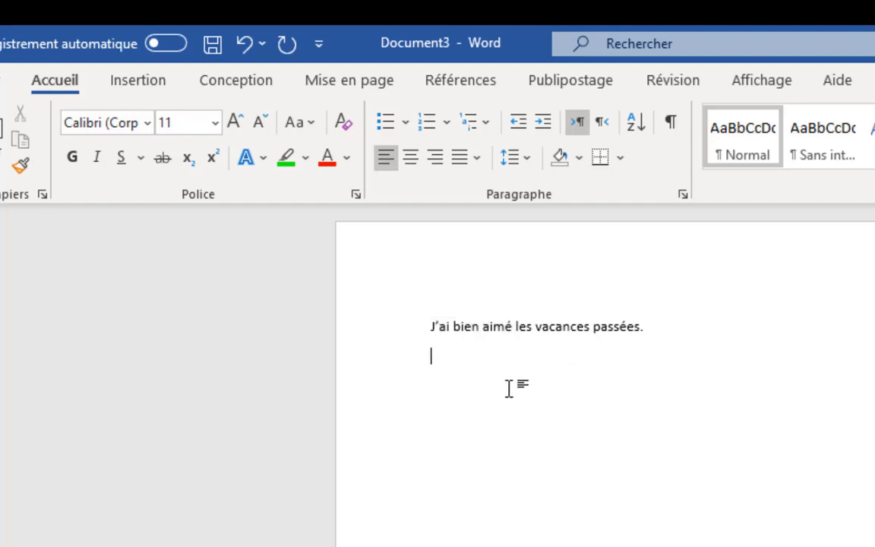
click(215, 123)
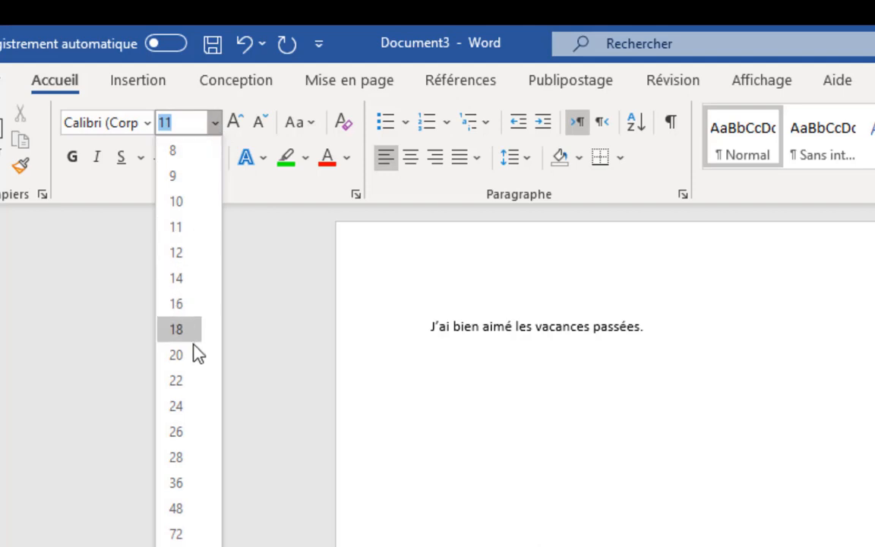
click(178, 406)
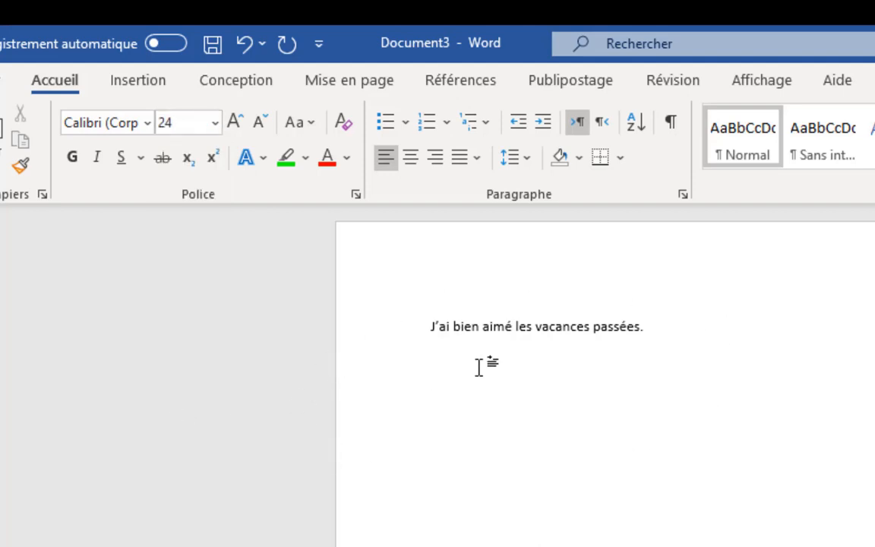
Select the whole sentence from start to end and again from end to start, clearing each selection.
drag(428, 322, 664, 332)
click(448, 361)
drag(426, 326, 640, 326)
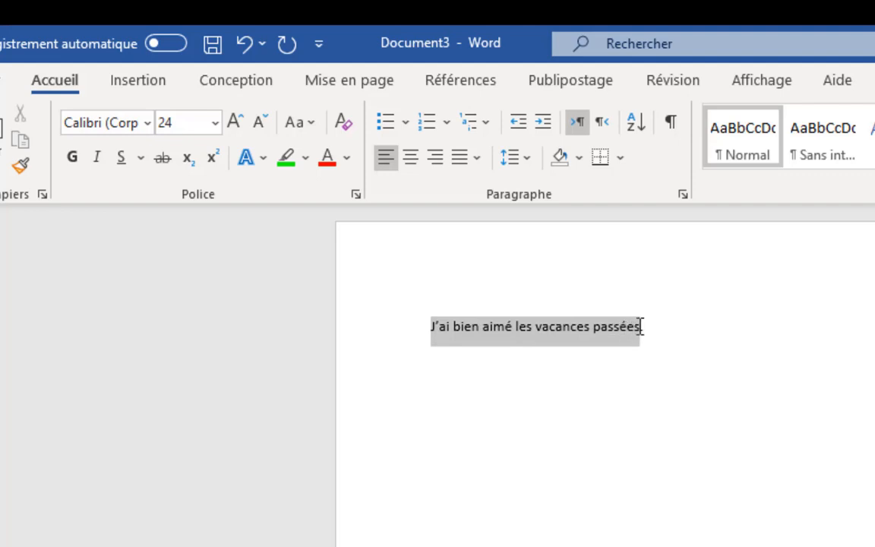
click(602, 363)
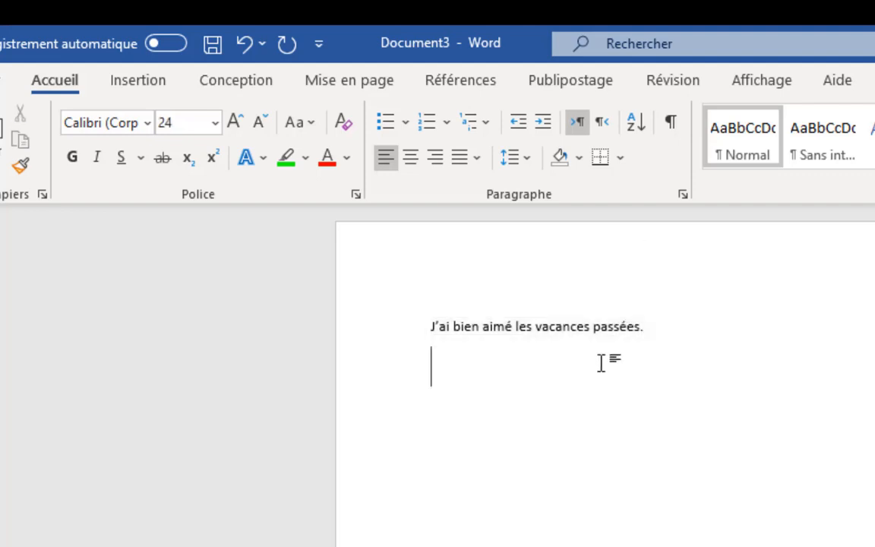
click(649, 332)
drag(643, 328, 429, 331)
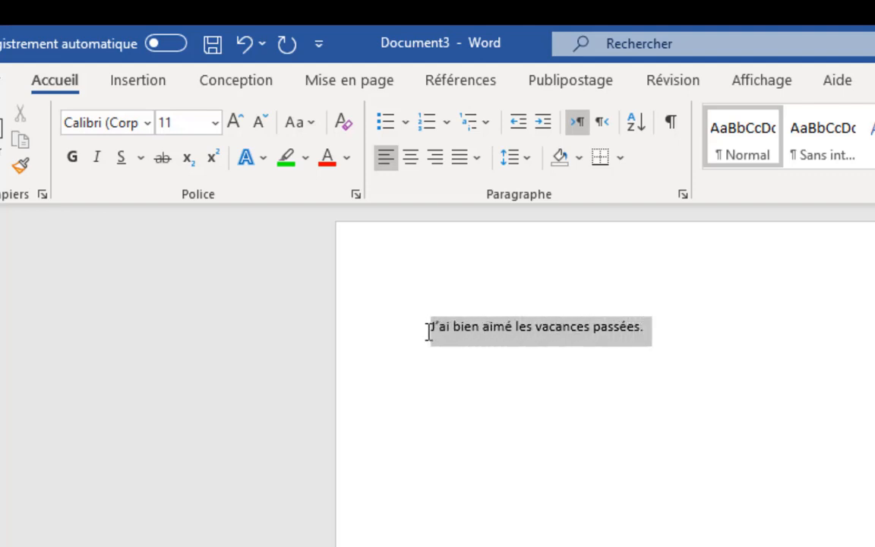
click(489, 383)
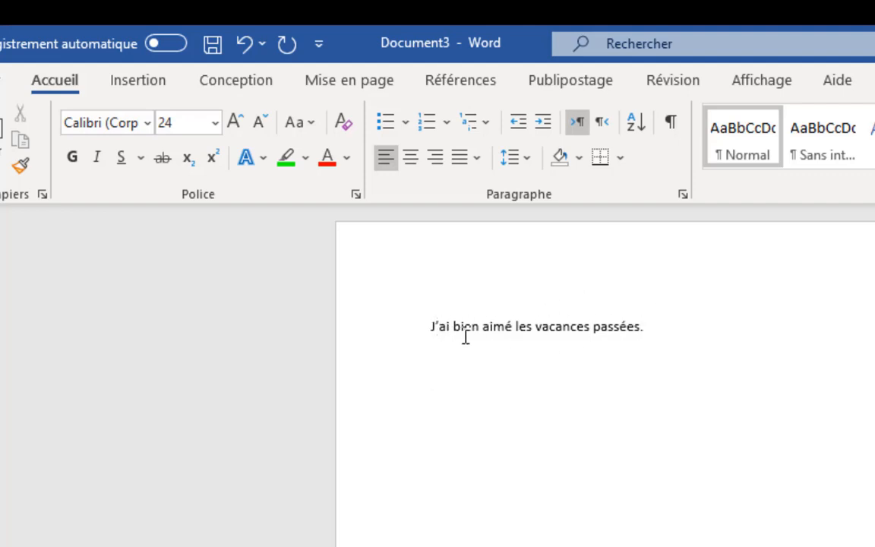
Select the sentence as a full line, then as a range, then only "J'ai bien aimé", clearing each selection.
click(409, 336)
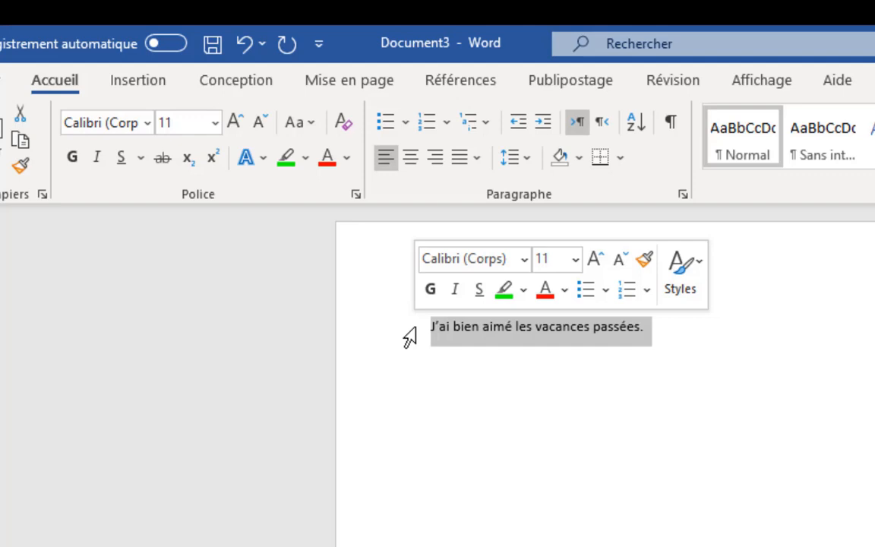
click(453, 353)
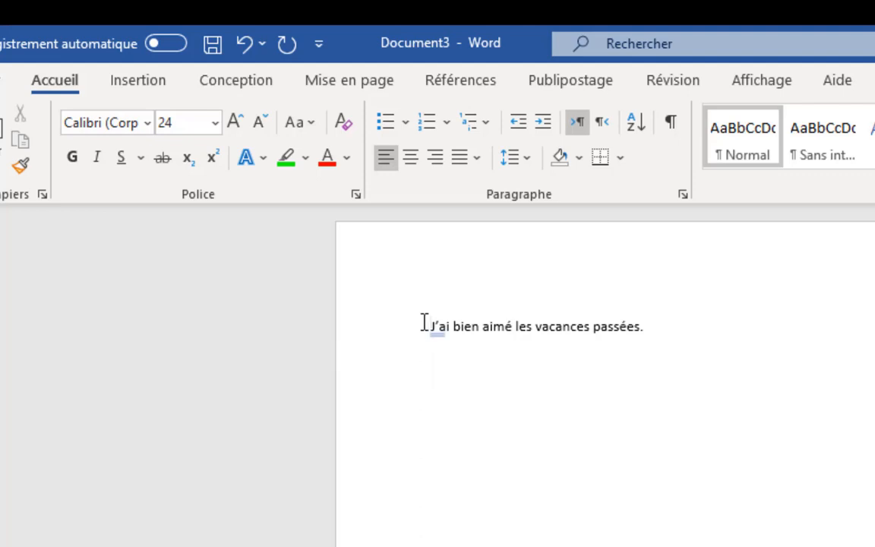
mouse_move(422, 325)
mouse_down()
mouse_move(642, 328)
mouse_move(652, 339)
mouse_move(538, 322)
mouse_move(433, 322)
mouse_up()
click(632, 345)
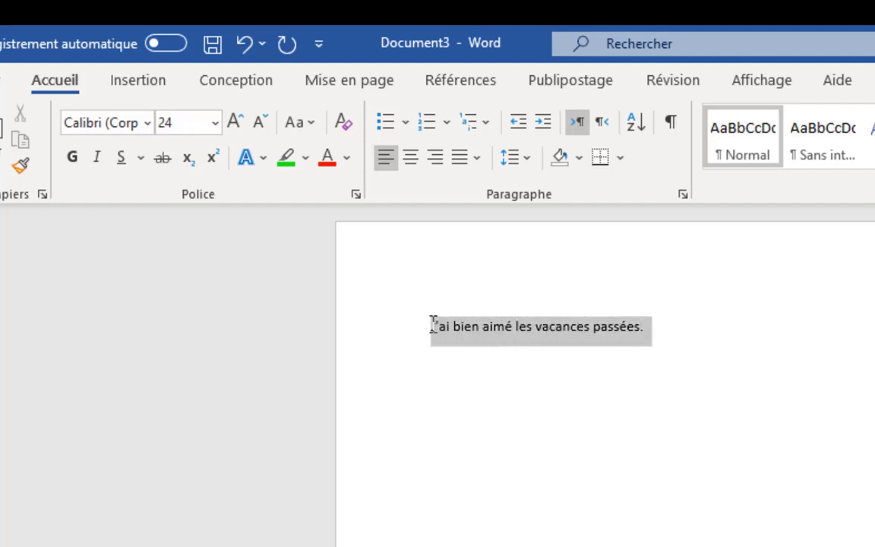
click(472, 384)
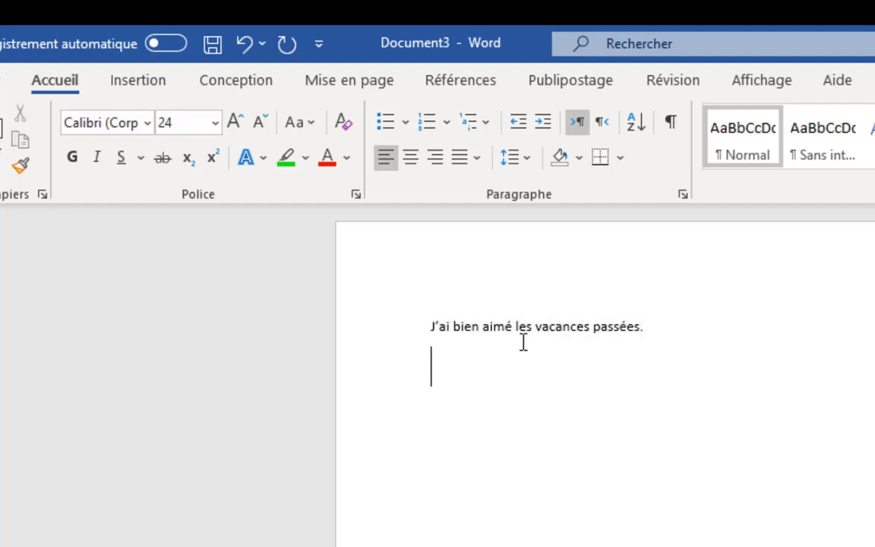
drag(514, 324, 427, 331)
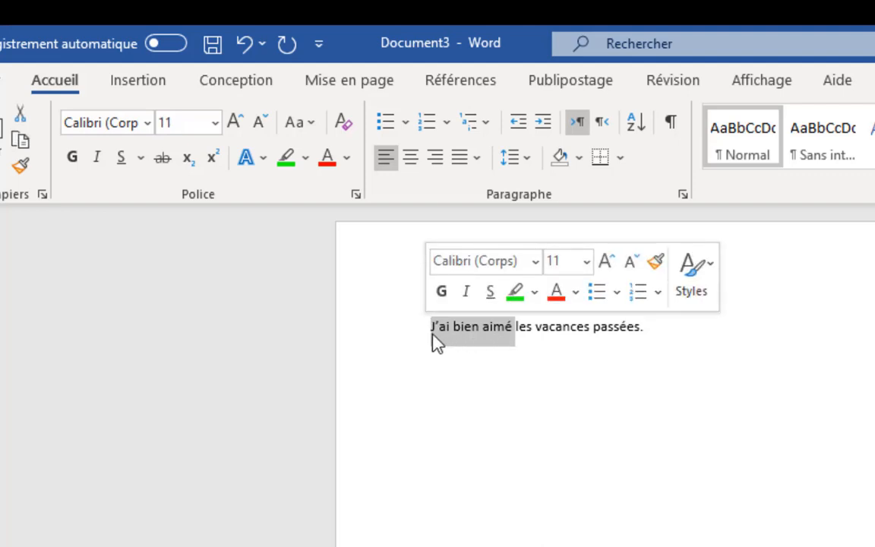
click(455, 366)
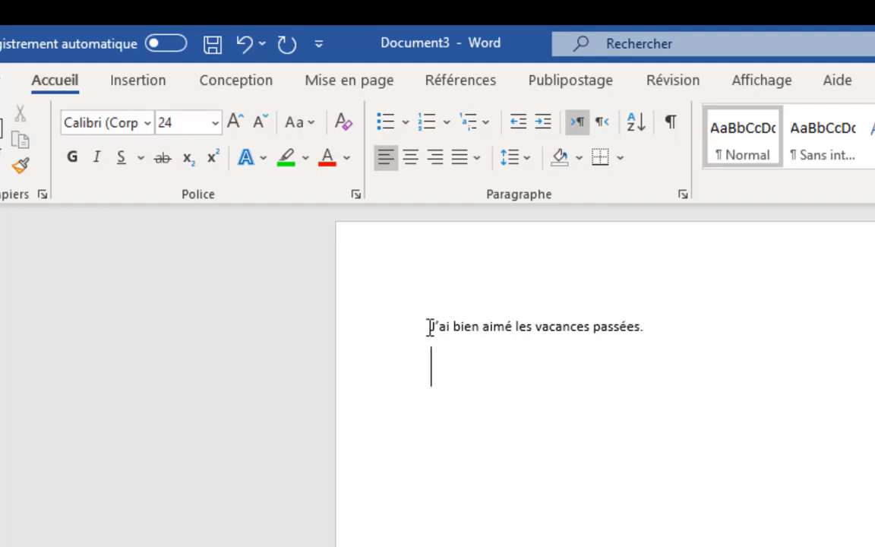
Select the whole sentence and set its font size to the custom value 23.
drag(430, 326, 646, 332)
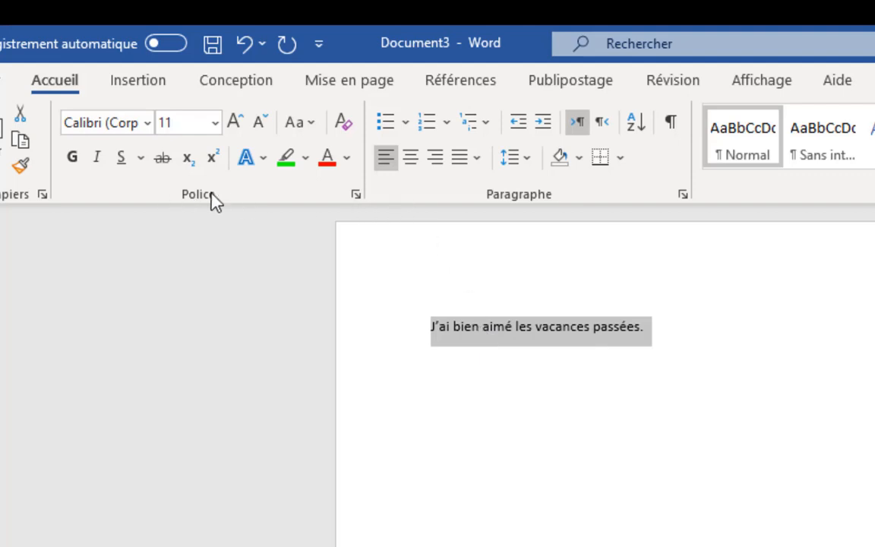
click(42, 88)
click(214, 125)
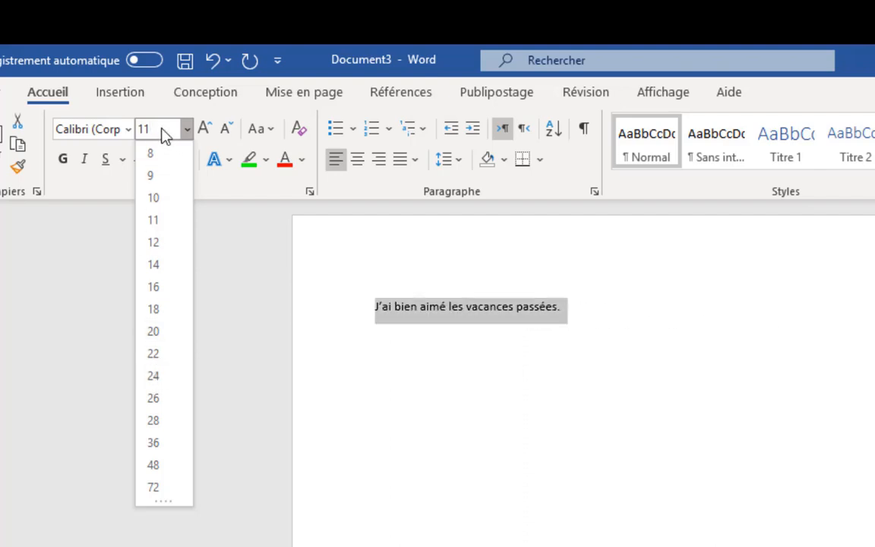
key(BackSpace)
key(BackSpace)
key(Return)
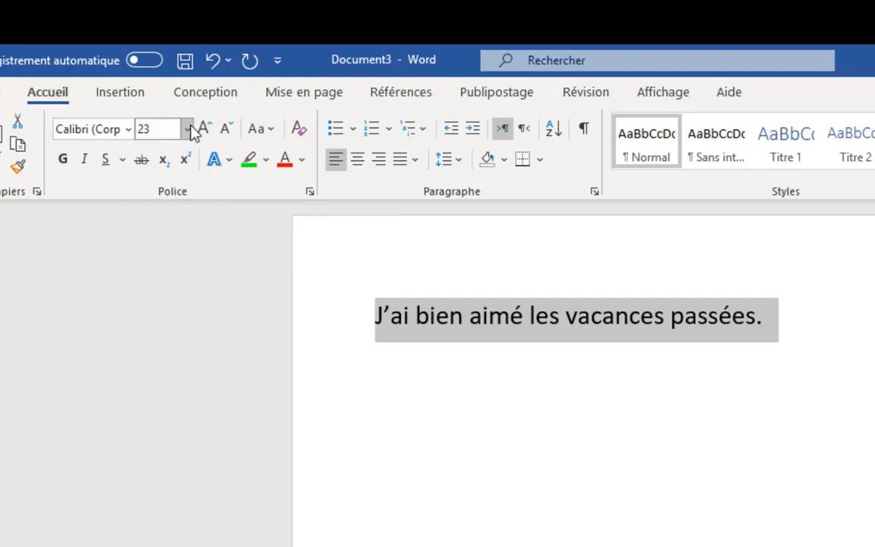
Set the selected sentence's font size to the custom value 27.
click(187, 129)
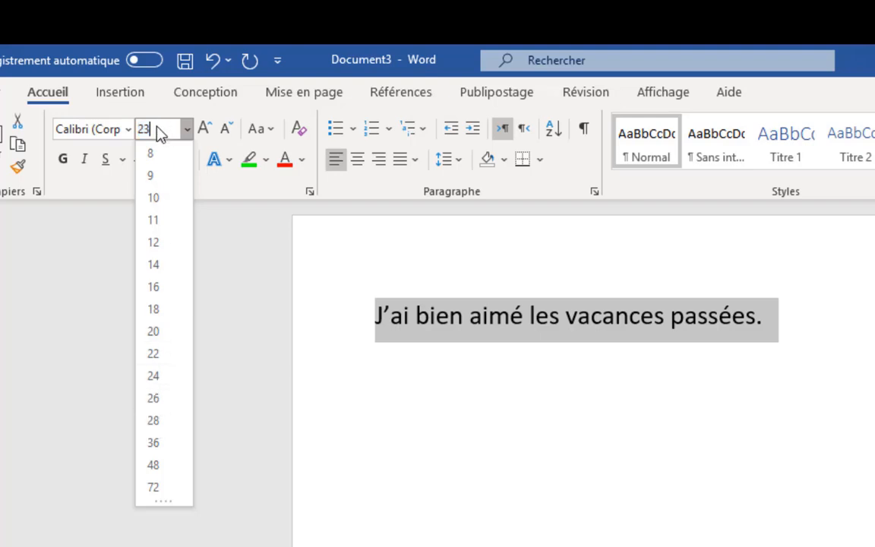
text(27)
key(Return)
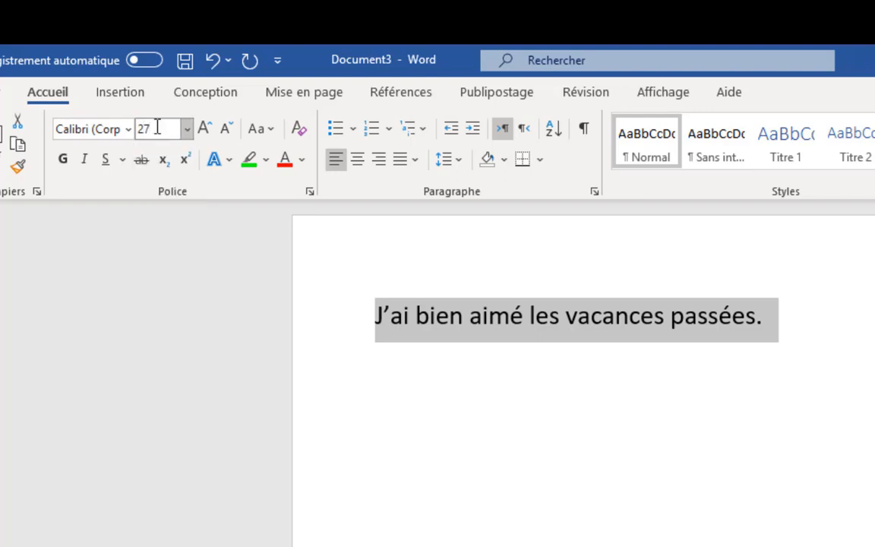
Select the whole sentence again and try the Algerian font on it before applying Comic Sans MS.
click(404, 356)
drag(375, 317, 837, 312)
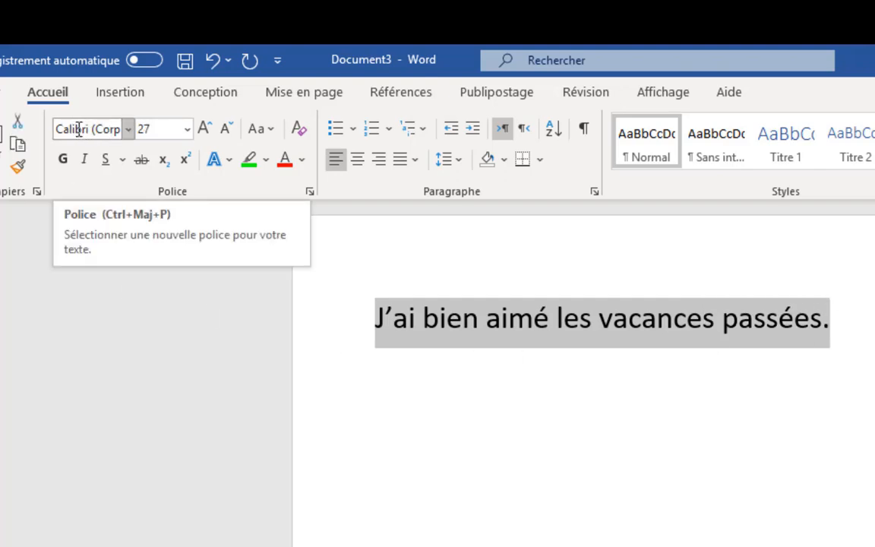
click(129, 131)
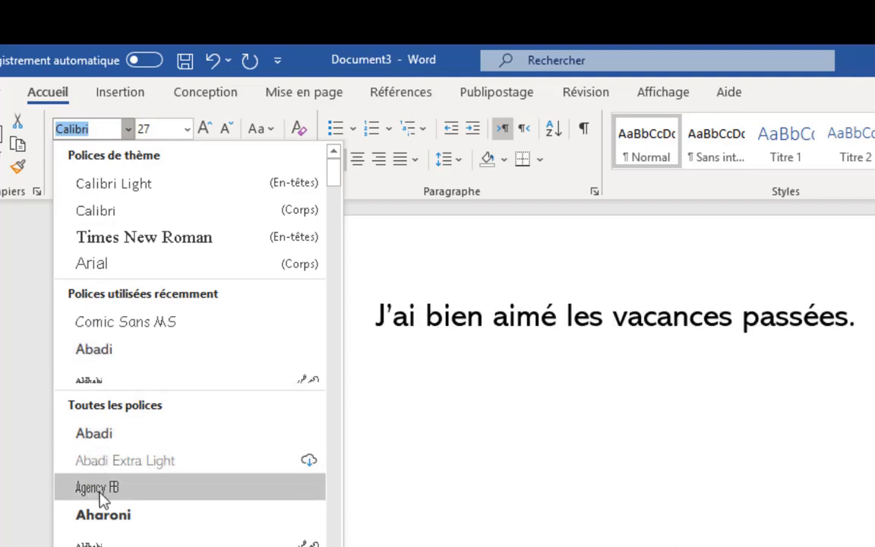
click(95, 541)
click(128, 129)
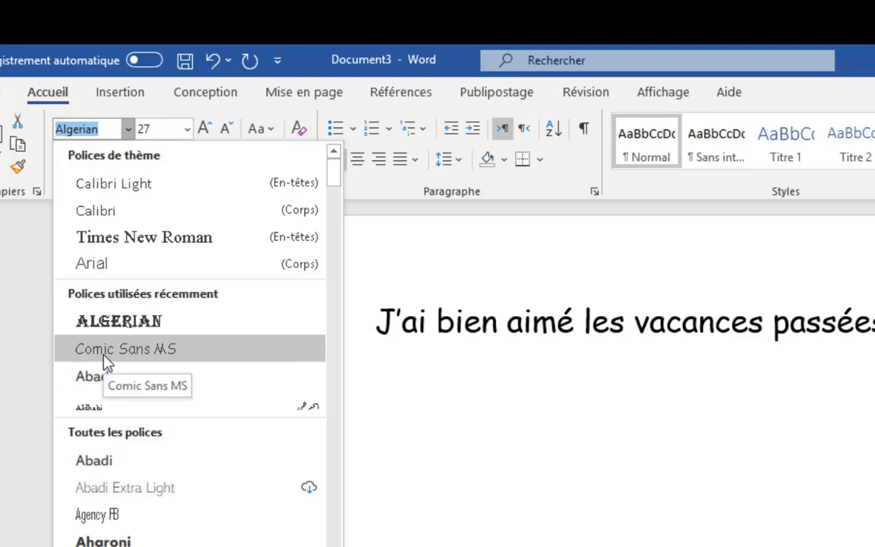
click(104, 355)
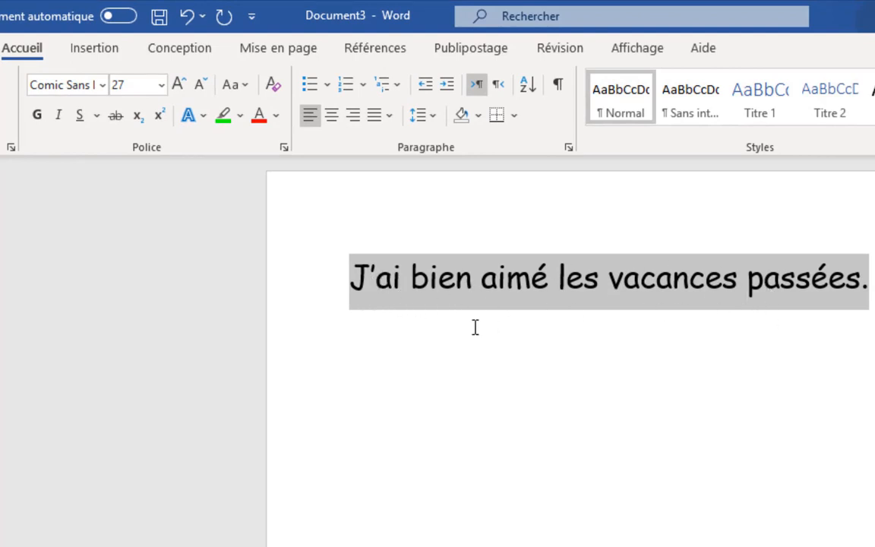
Make the selected sentence bold, switching bold off and on again once.
click(37, 116)
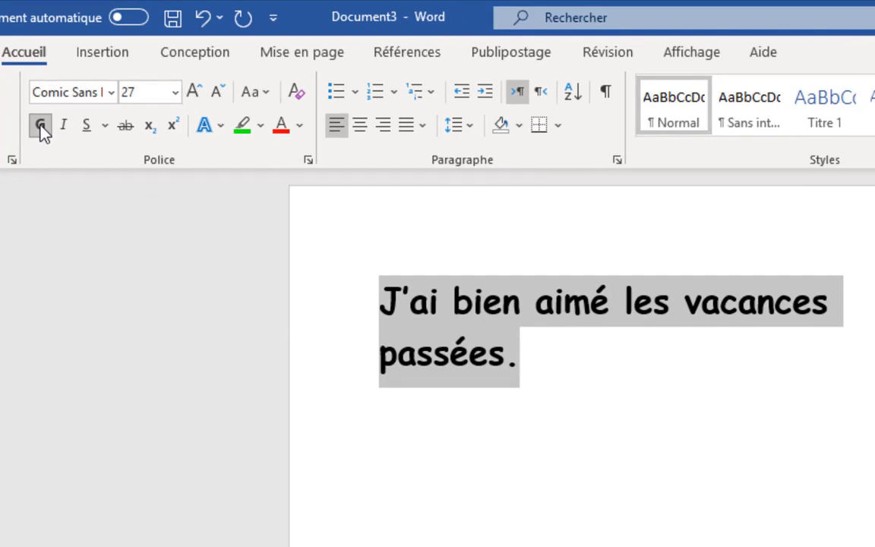
click(41, 126)
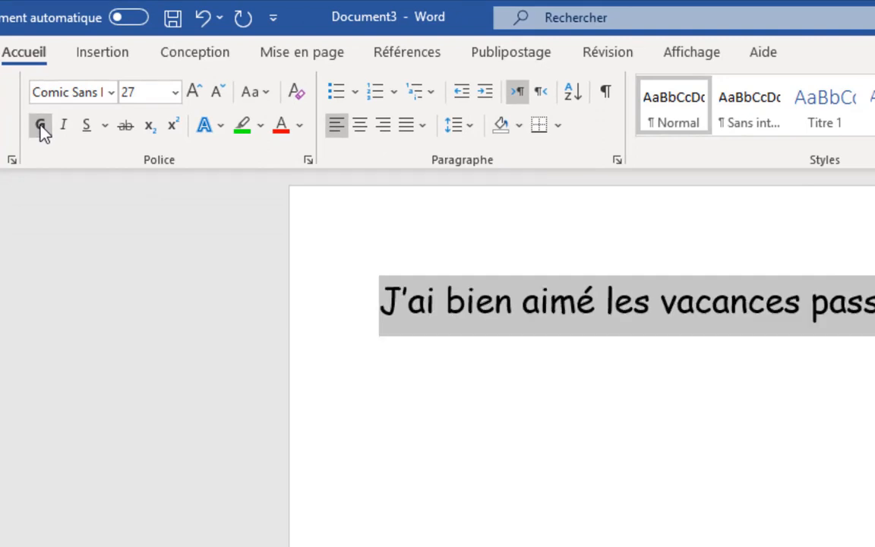
click(41, 126)
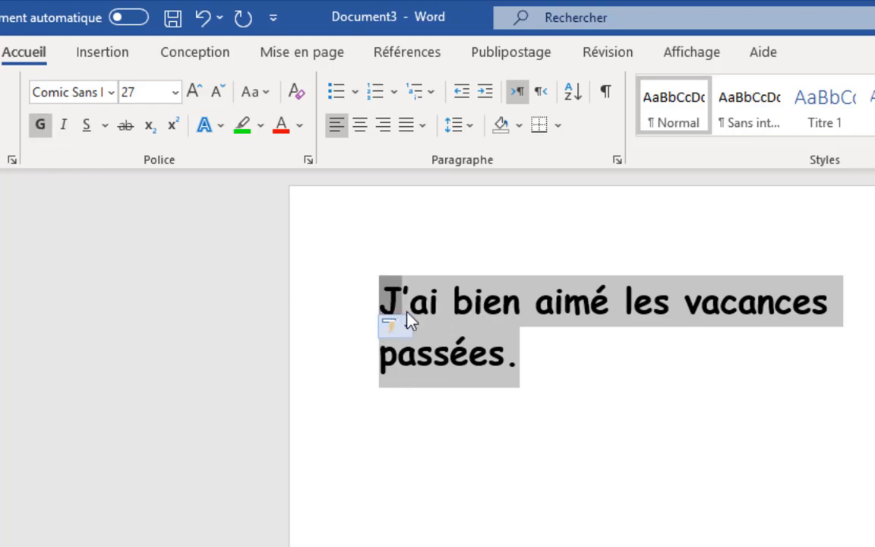
Make the sentence italic, toggling italics off and on once, and underline it with a single line.
click(62, 135)
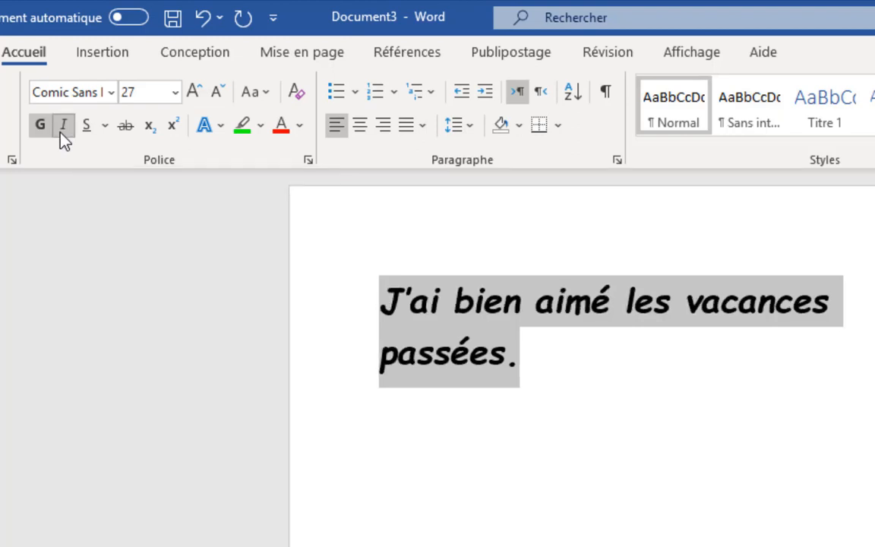
click(63, 135)
click(64, 139)
click(89, 130)
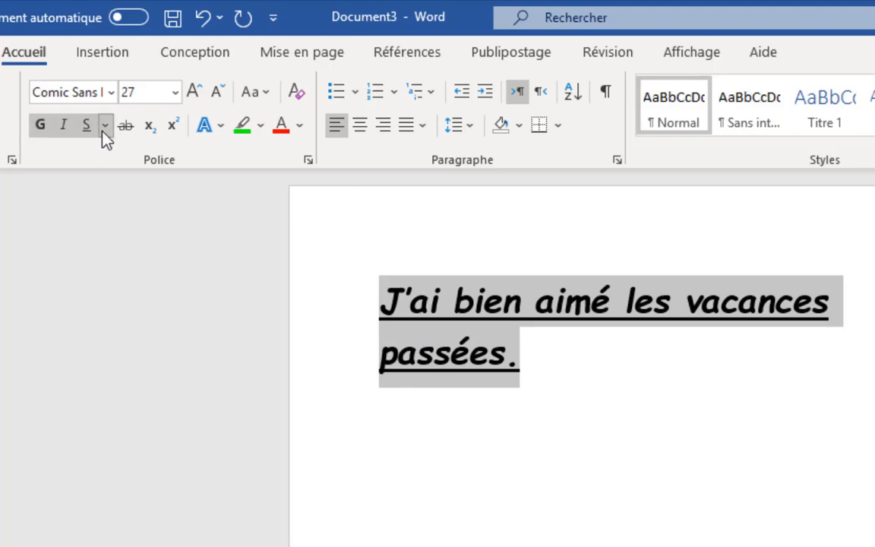
Set the sentence's underline colour to dark orange from the theme colours, keeping the single-line style.
click(104, 128)
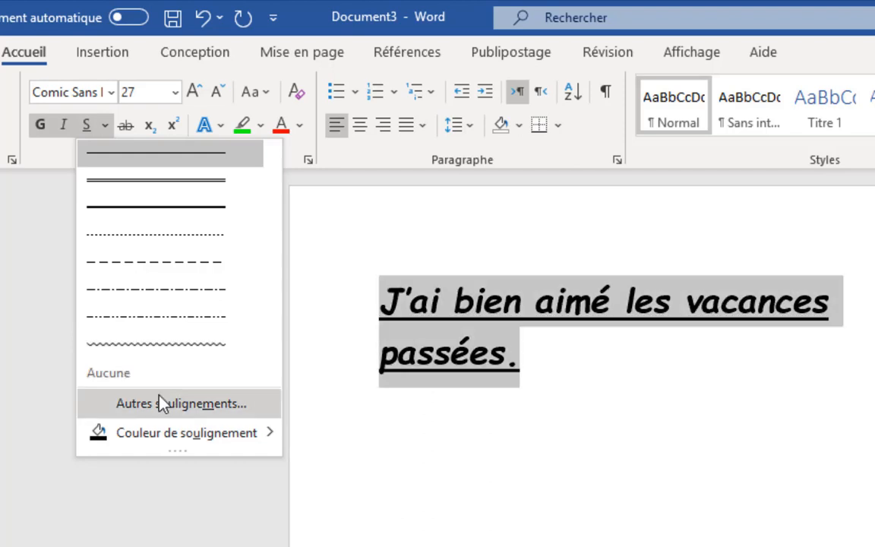
mouse_move(248, 439)
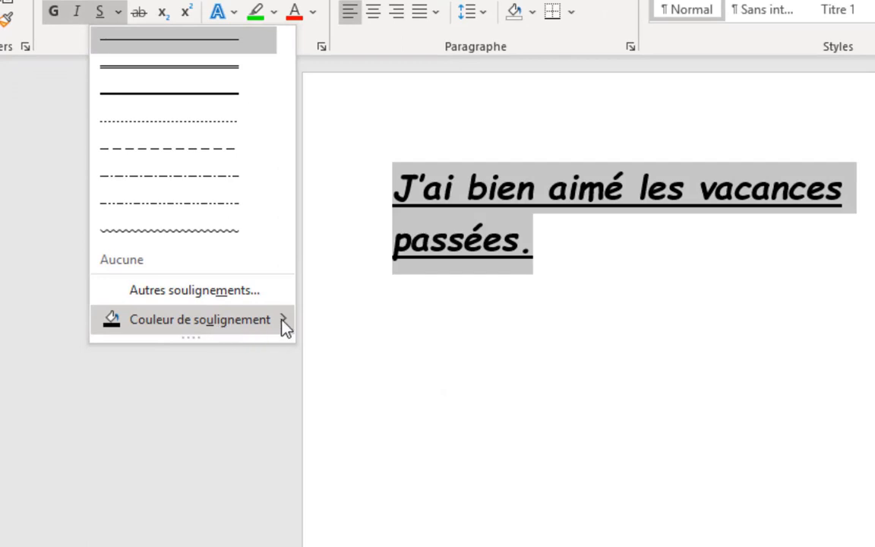
mouse_move(280, 323)
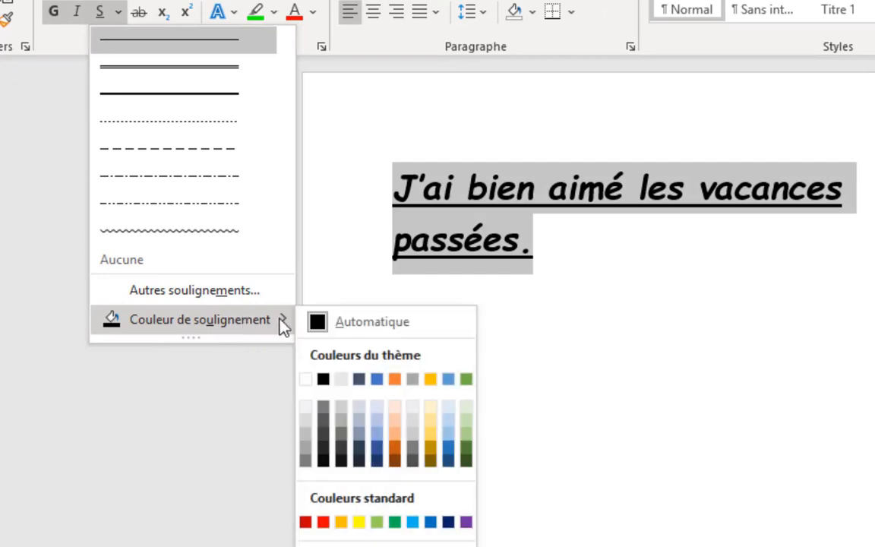
click(394, 450)
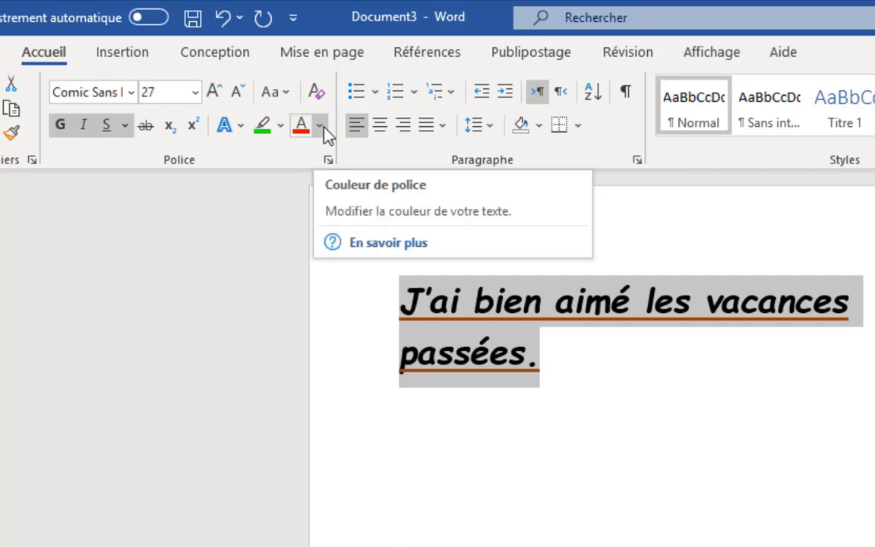
Set the whole sentence's font colour to a darker blue from the theme colours and deselect it to check the formatting.
click(321, 126)
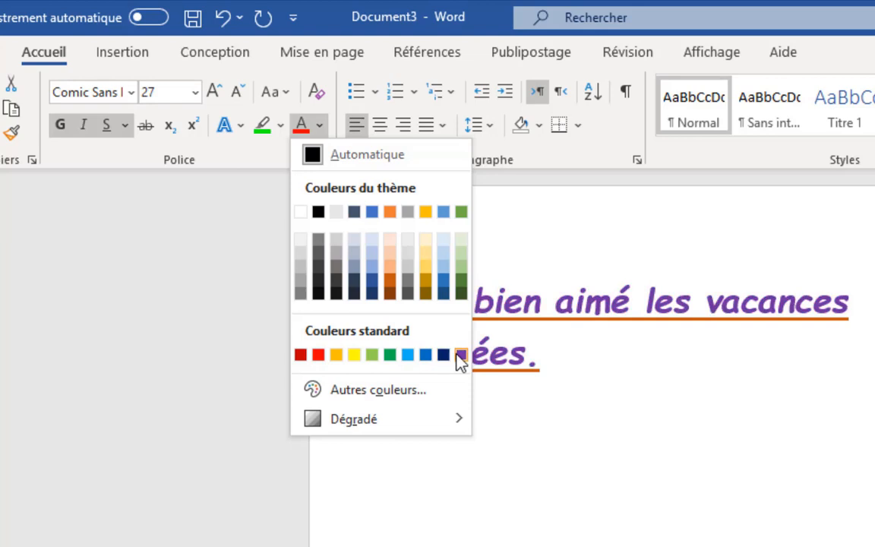
click(445, 280)
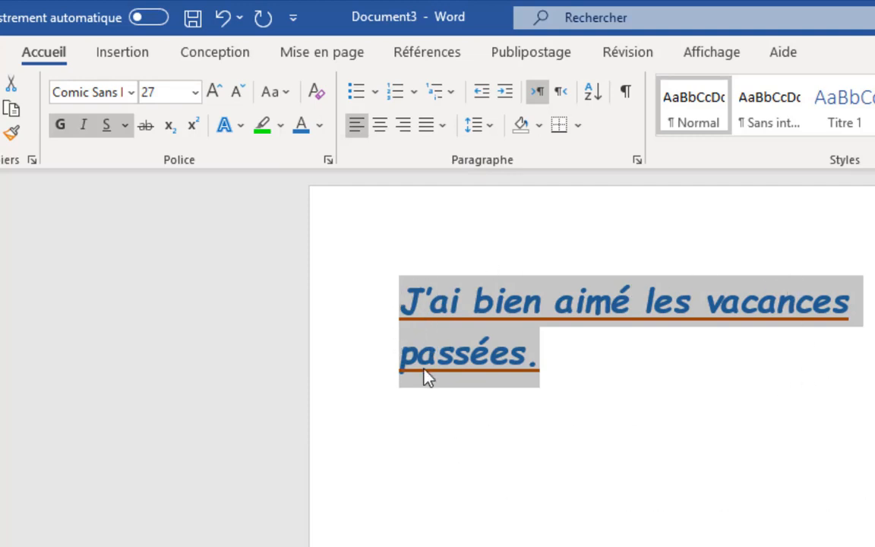
click(468, 404)
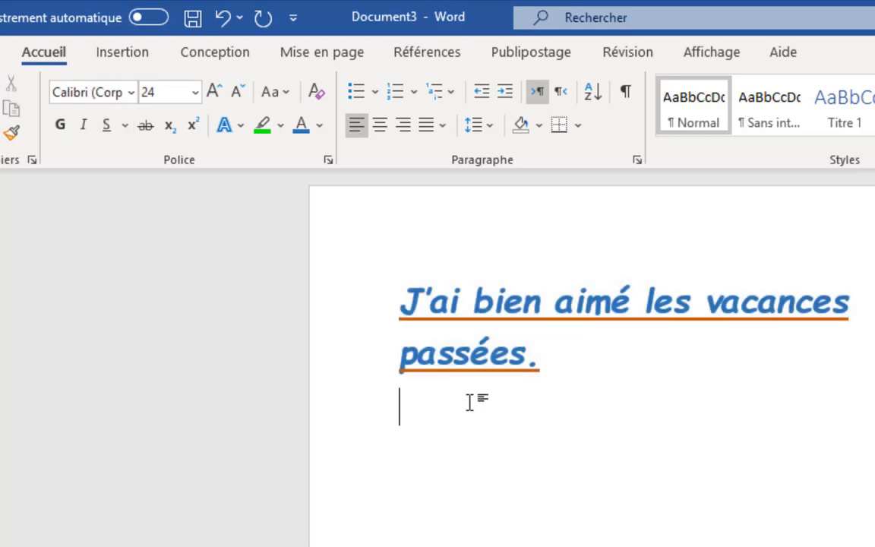
drag(393, 291, 567, 397)
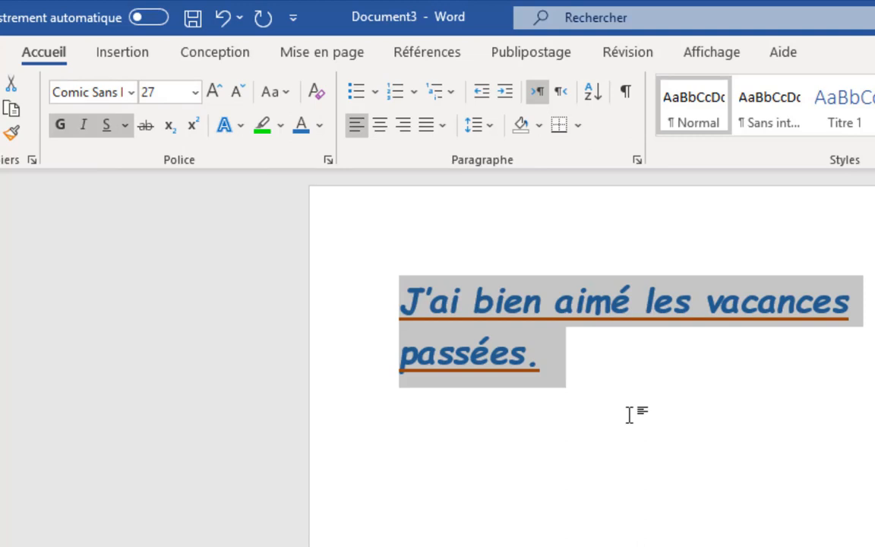
key(Down)
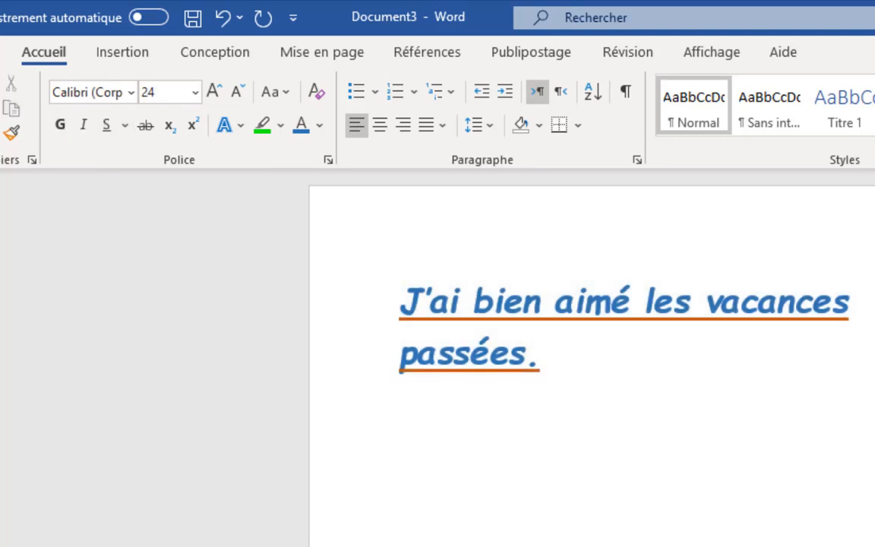
Switch to the document "tp et fiche technique mise en forme" and find the exercise "TP (Mise en forme des caractères)".
key(alt+Tab)
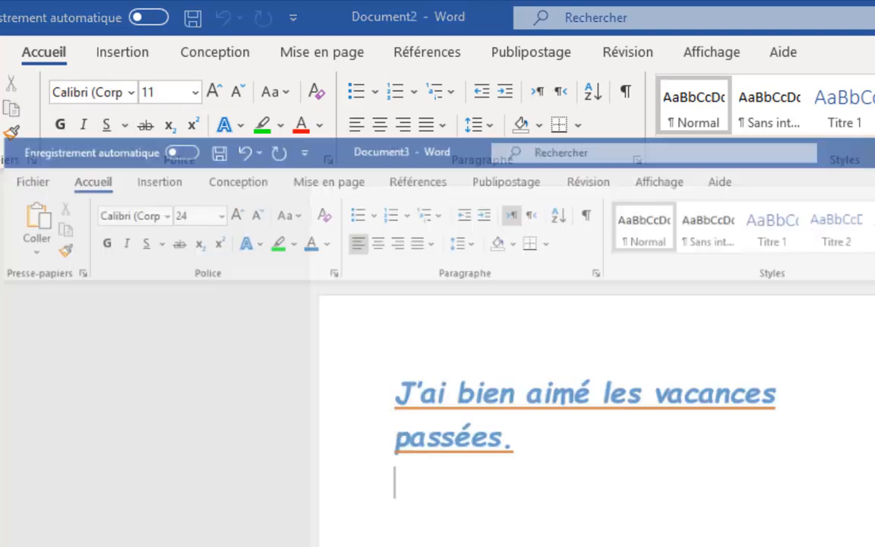
key(alt+Tab)
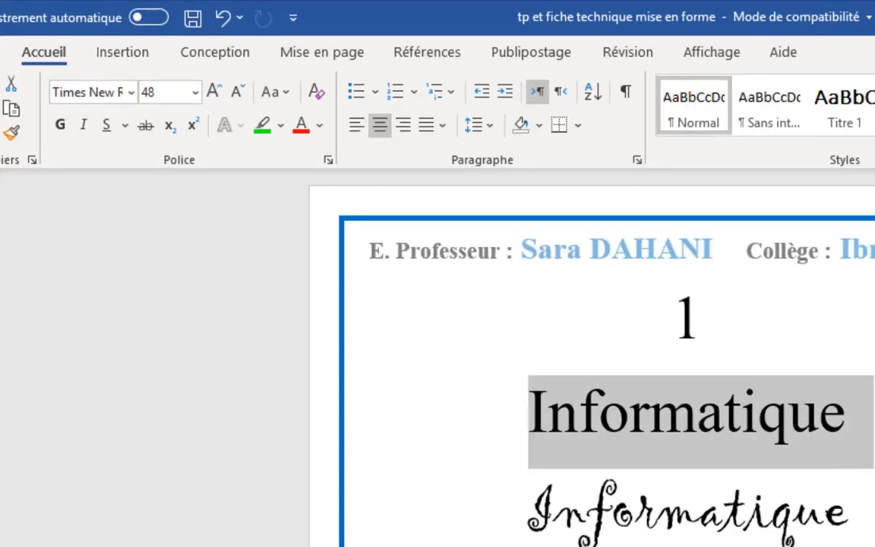
scroll(592, 341, down, 10)
scroll(592, 349, down, 10)
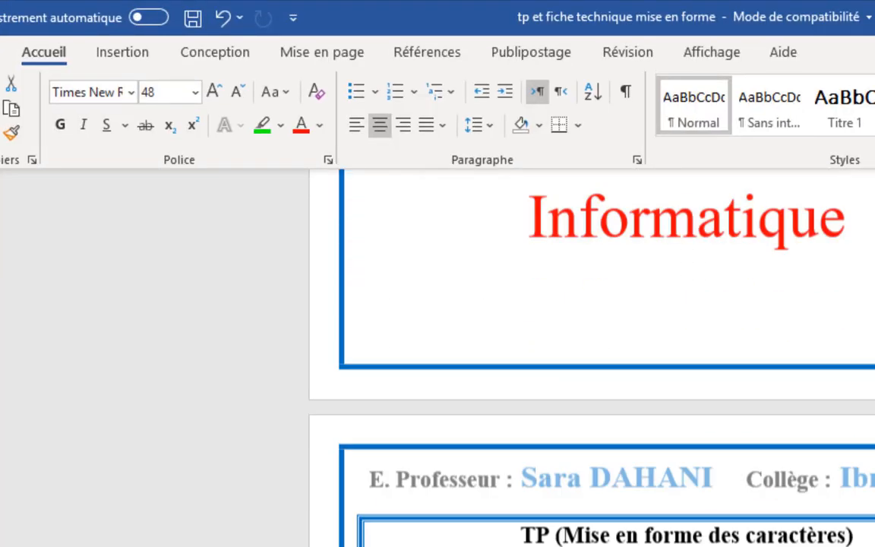
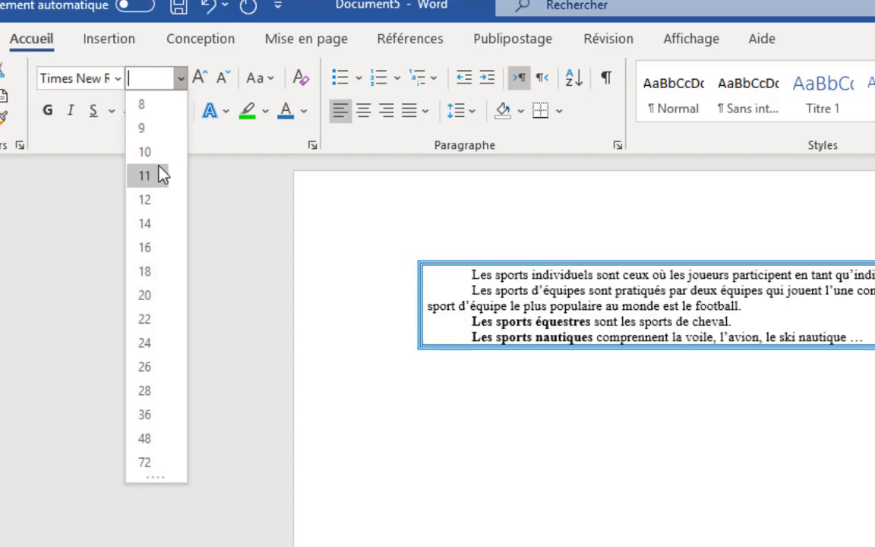
Set the font size of the framed sports text in Document5 to 11.
click(159, 176)
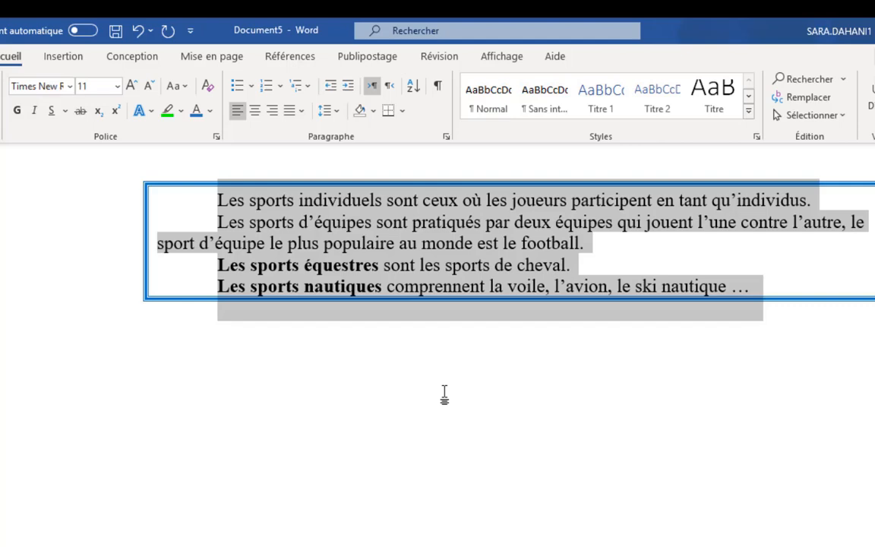
click(414, 391)
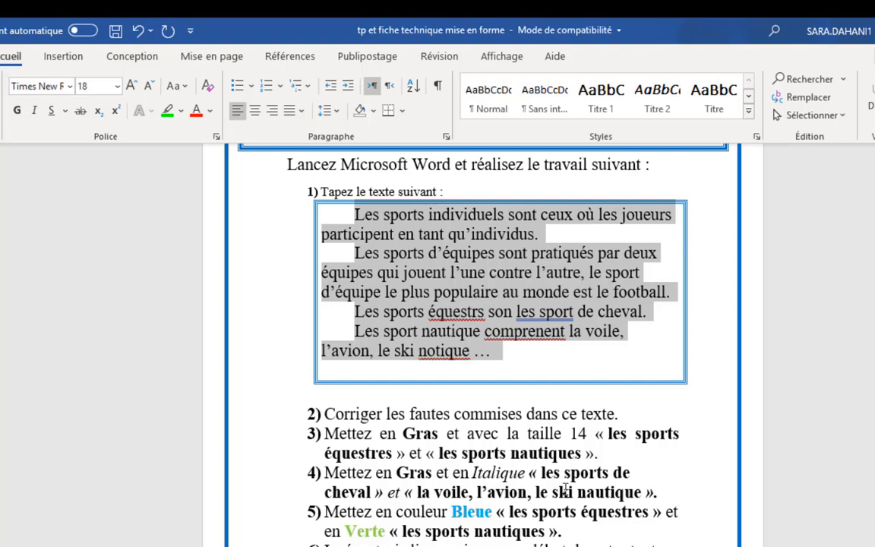
Following the exercise sheet, make "les sports de cheval" and "la voile, l'avion, le ski nautique" bold and italic in Document5.
key(alt+Tab)
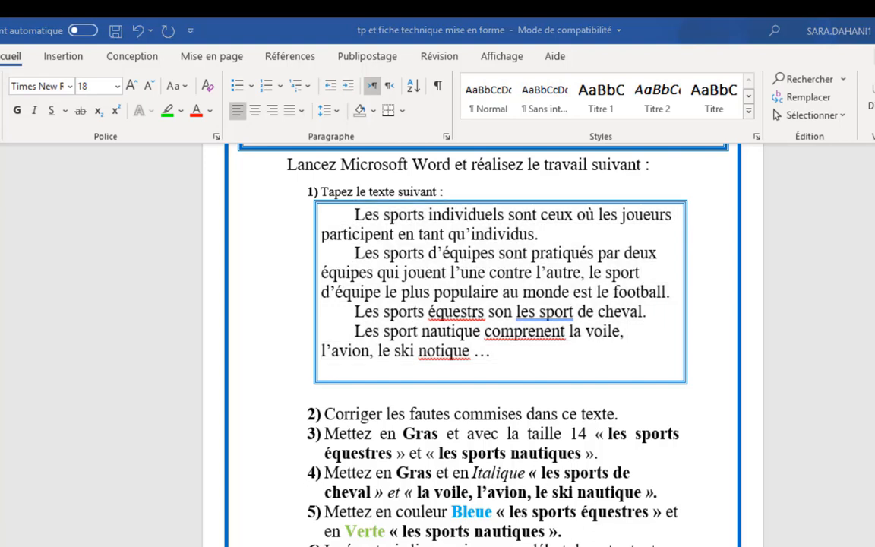
key(alt+Tab)
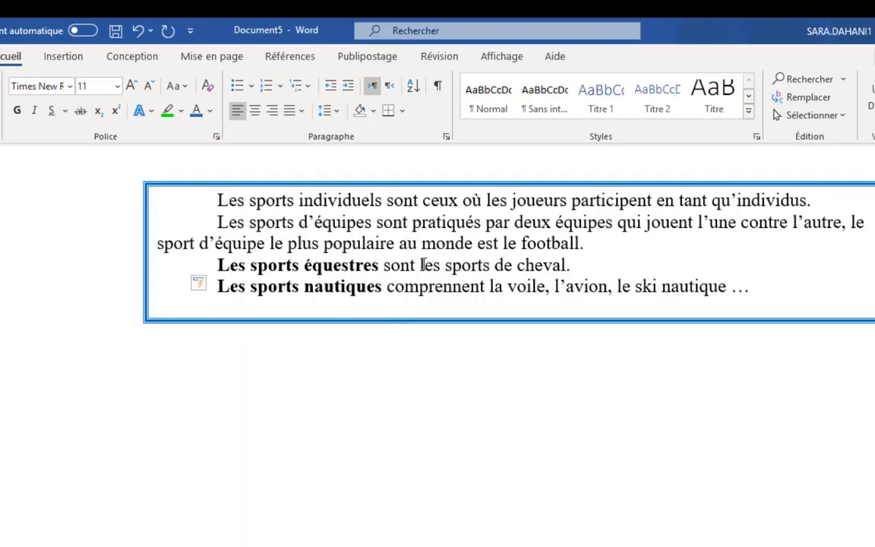
drag(424, 265, 566, 264)
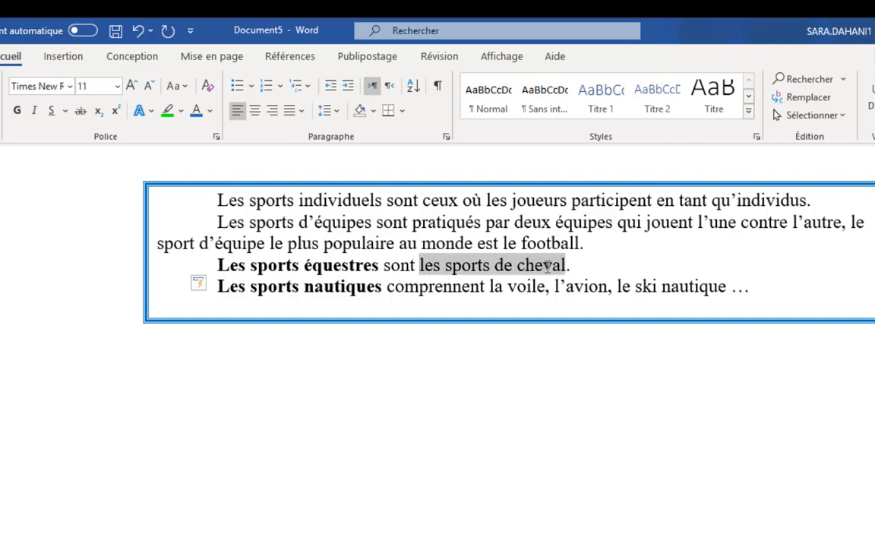
click(17, 111)
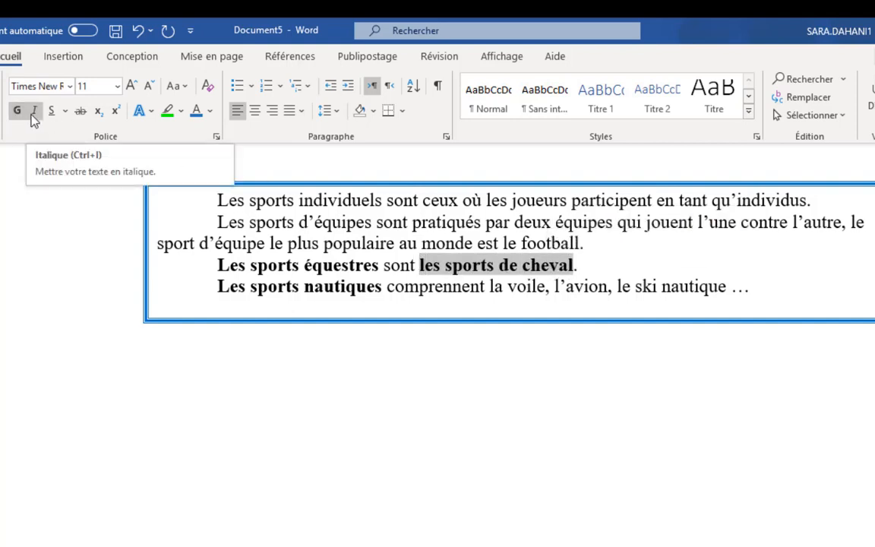
click(34, 111)
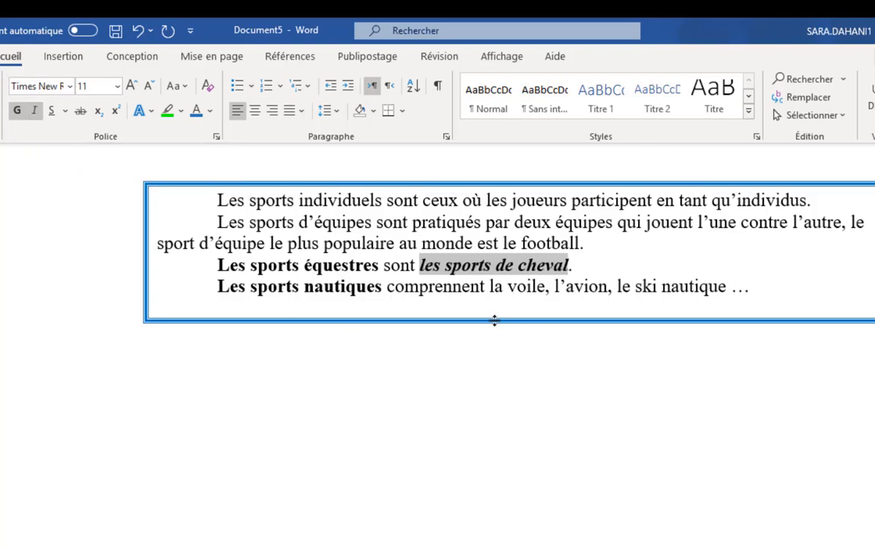
drag(489, 286, 729, 286)
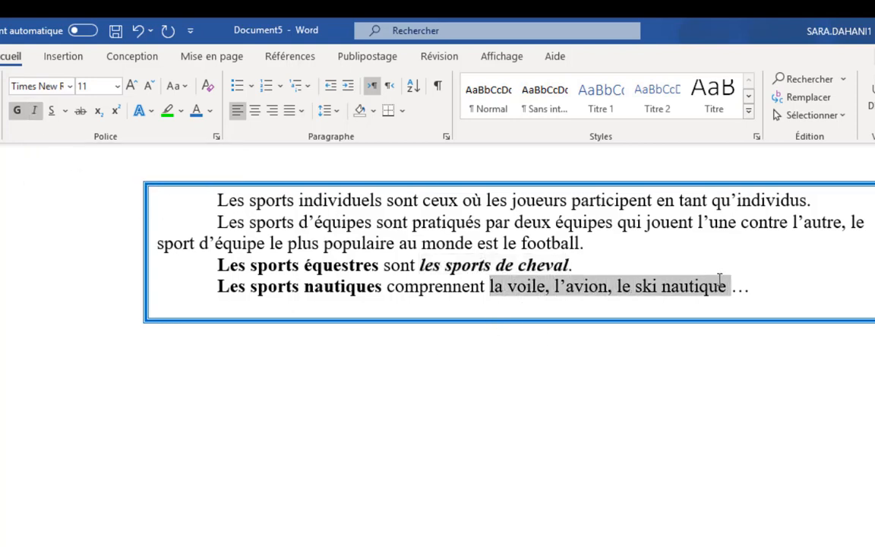
click(17, 111)
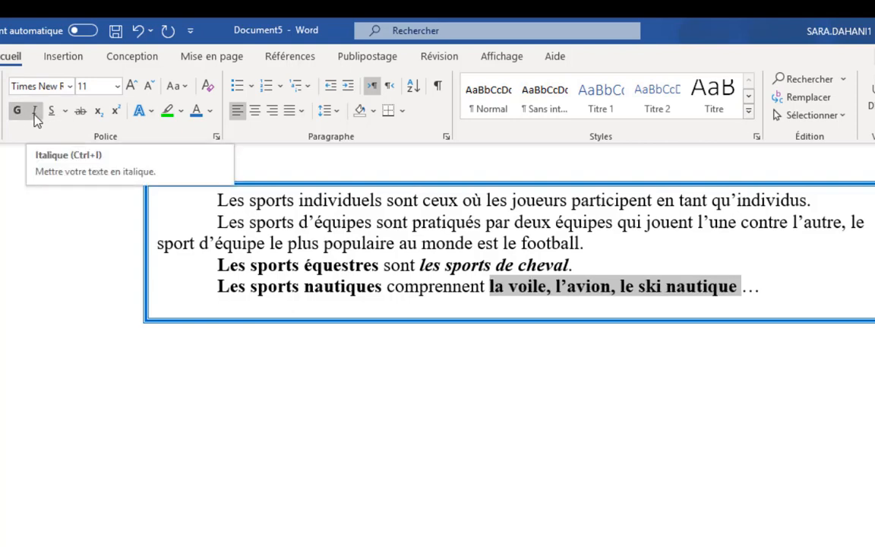
click(35, 111)
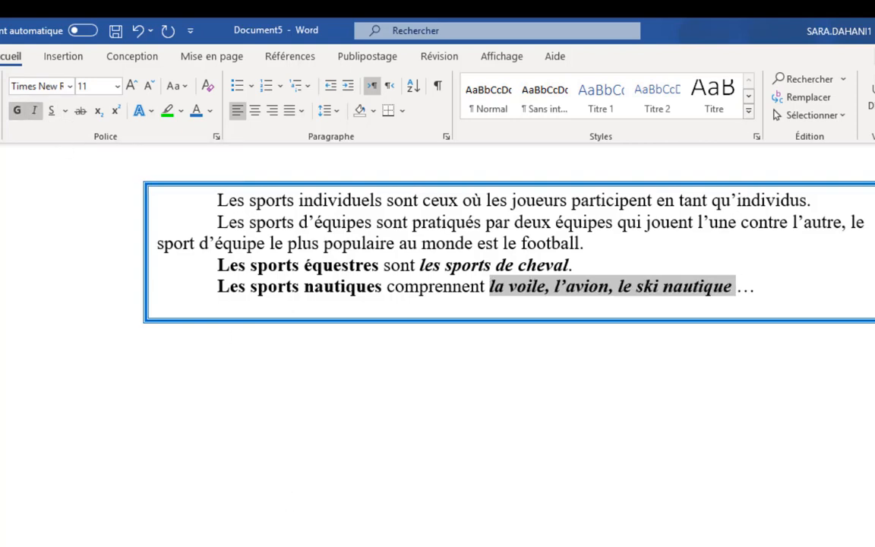
Check the exercise sheet's colour instruction and set "Les sports équestres" in Document5 to light blue from the standard colours.
key(alt+Tab)
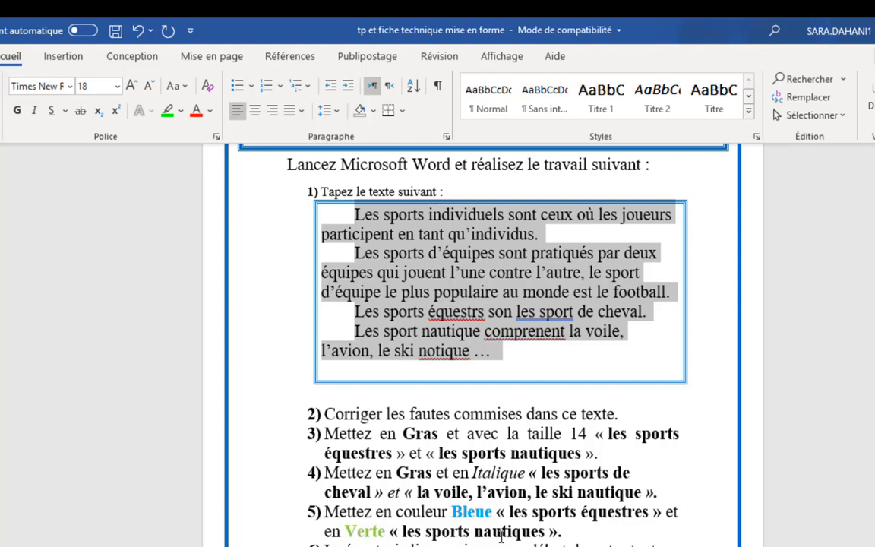
key(alt+Tab)
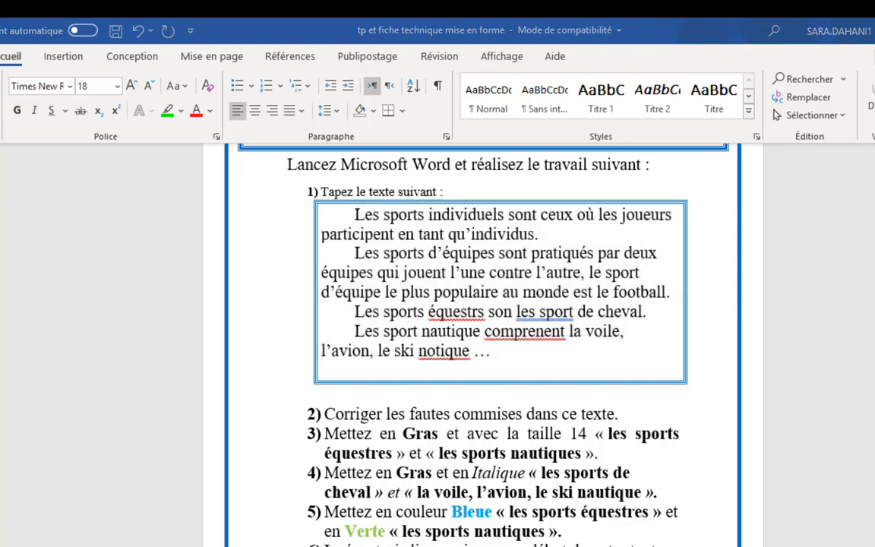
key(alt+Tab)
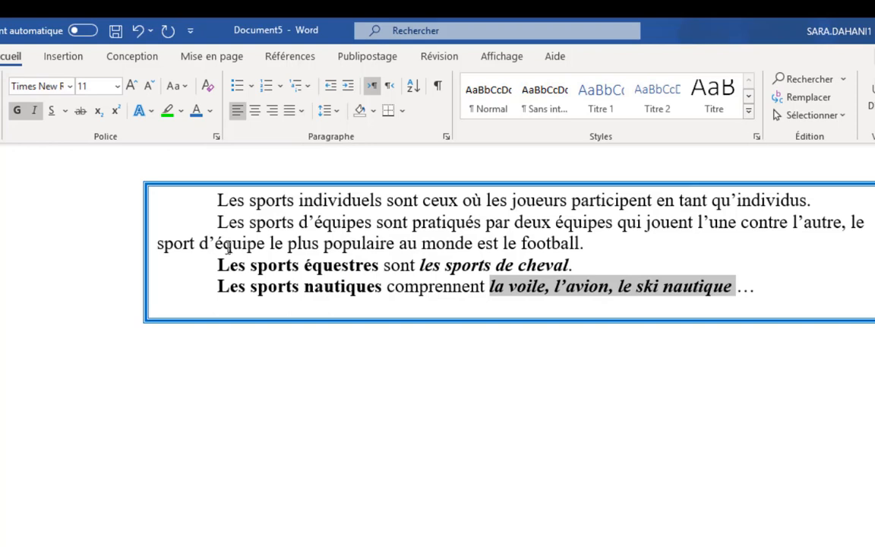
drag(216, 264, 381, 266)
click(209, 110)
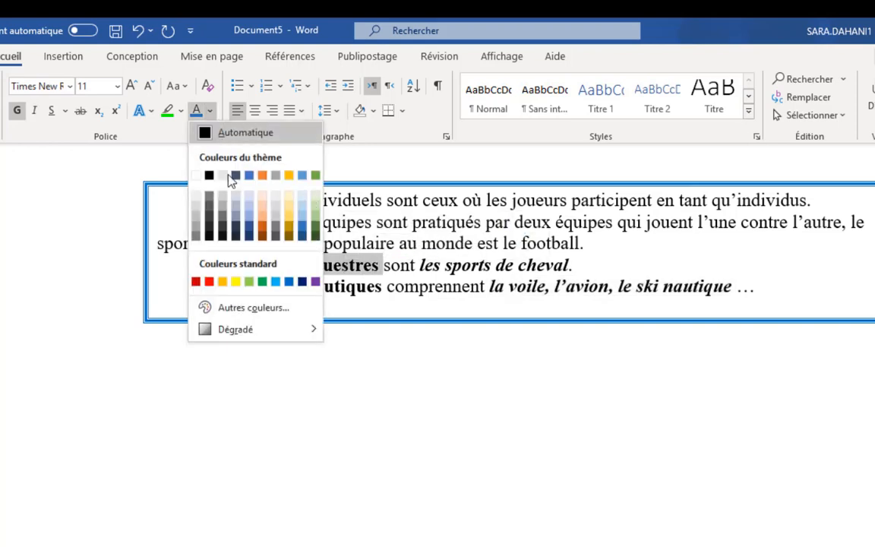
click(277, 282)
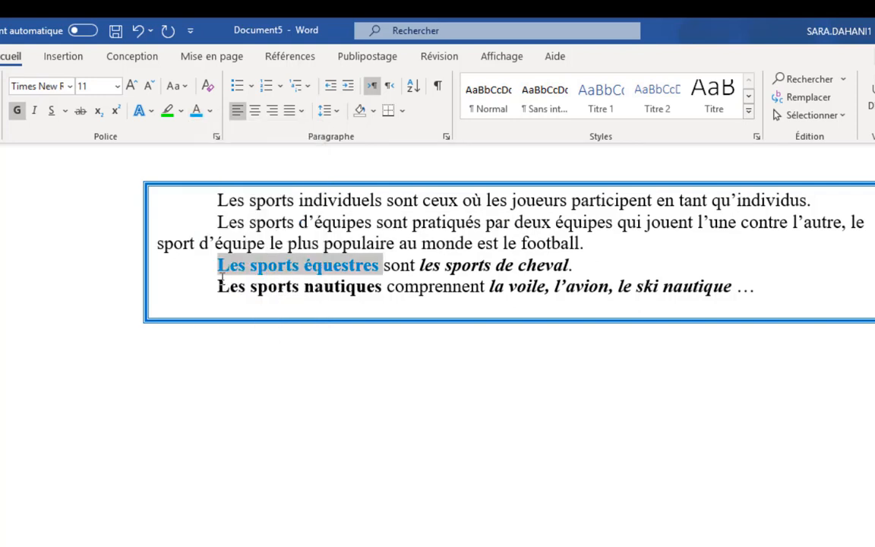
Set the font colour of "Les sports nautiques" to light green from the standard colours.
drag(219, 285, 384, 287)
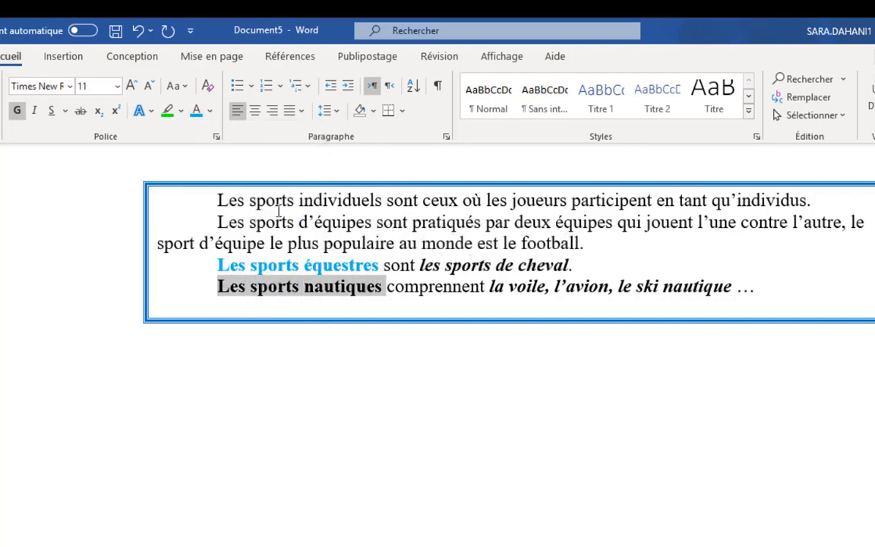
click(209, 110)
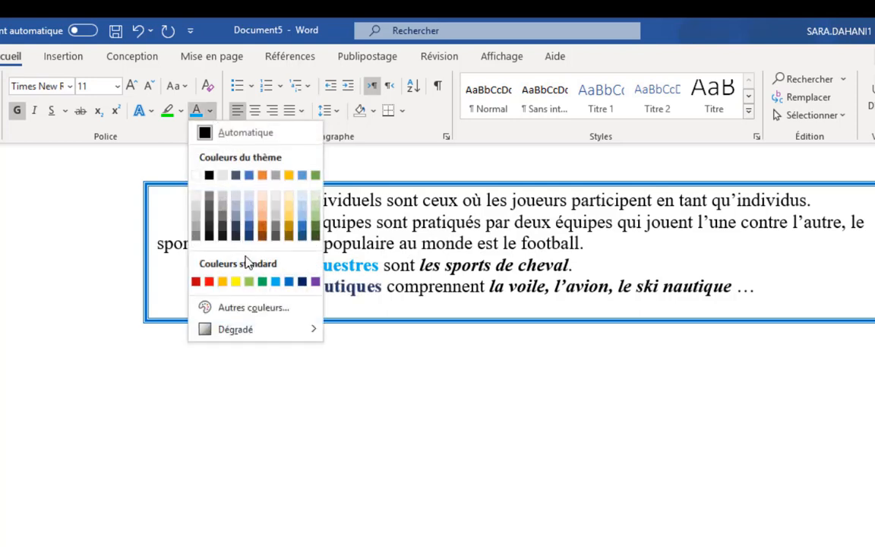
click(250, 283)
click(337, 523)
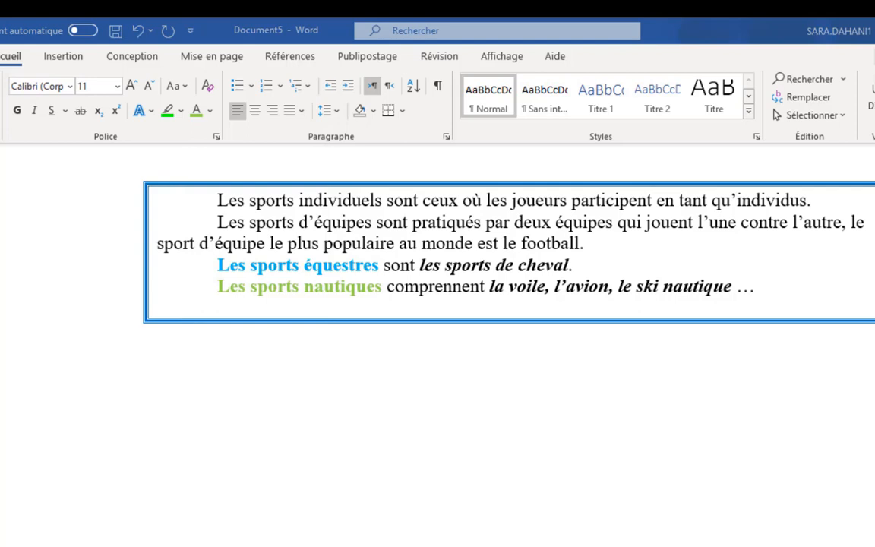
Check the exercise sheet and insert three blank lines before "Les sports individuels" at the start of the text in Document5.
key(alt+Tab)
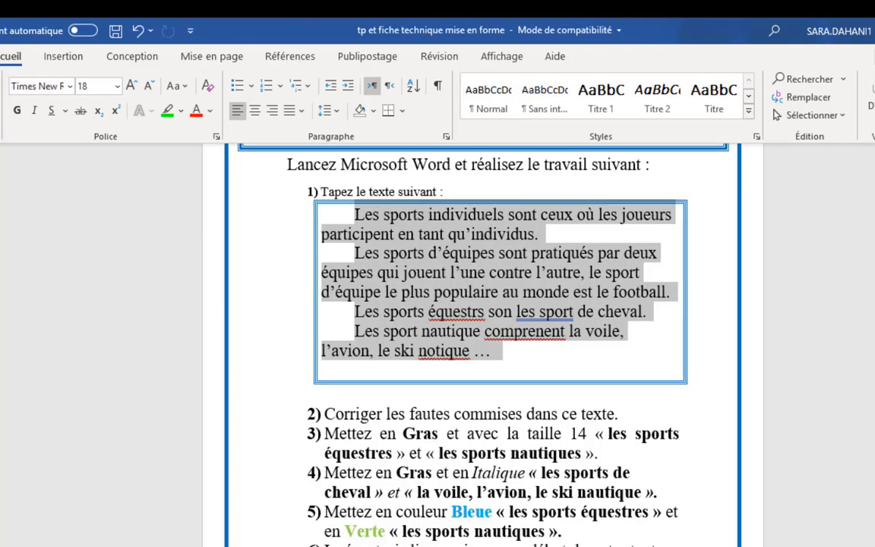
key(Right)
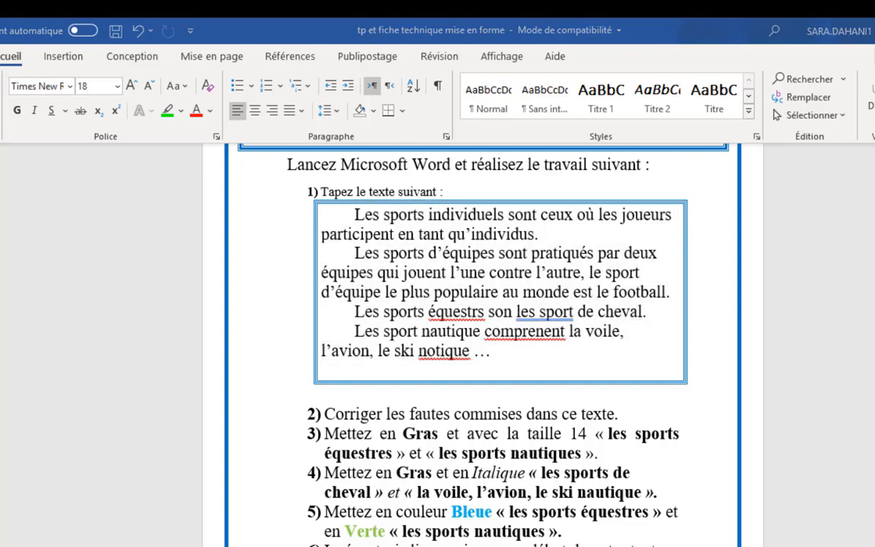
key(alt+Tab)
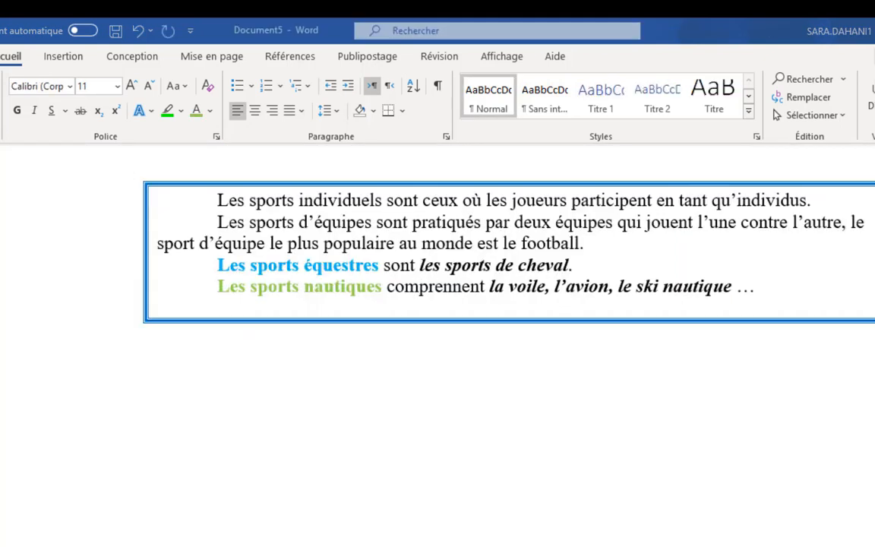
click(217, 199)
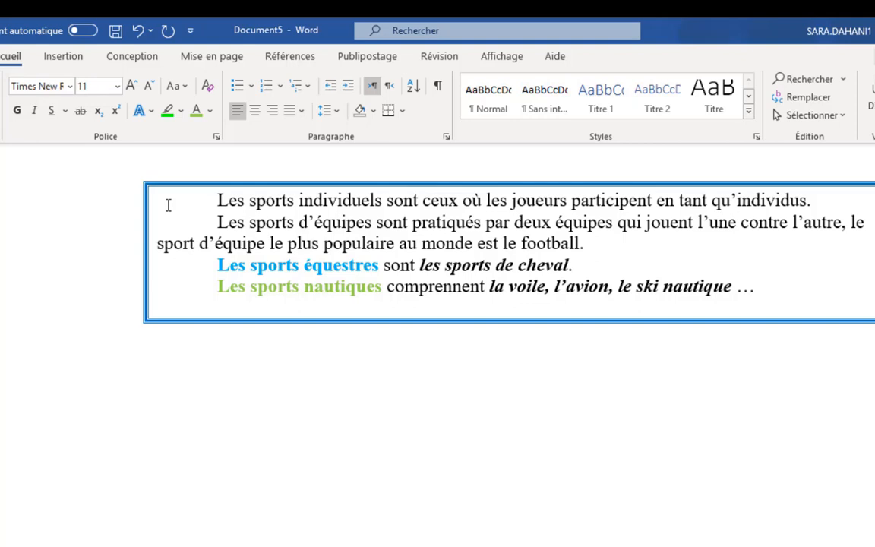
key(Return)
key(Return)
key(Return)
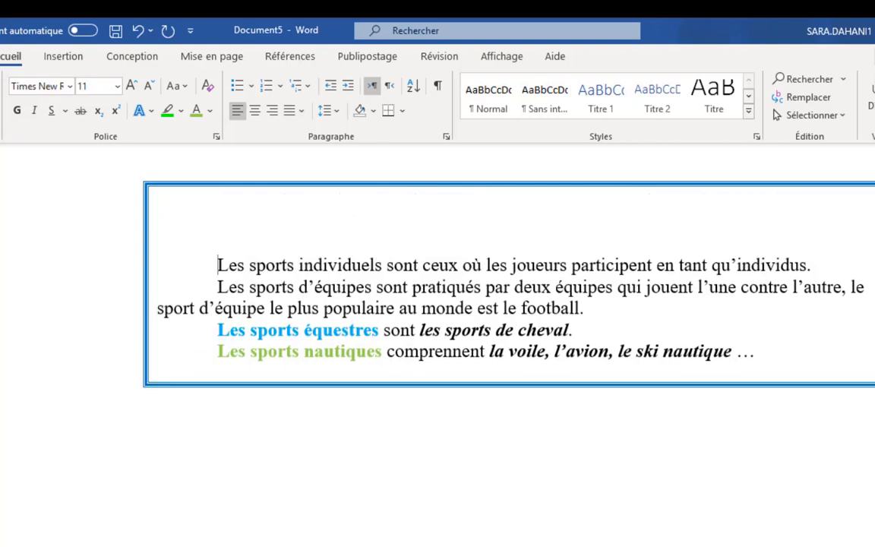
Copy the title "Les différents sports" from the exercise sheet and paste it on the second blank line above the text in Document5.
click(217, 220)
key(alt+Tab)
key(ctrl+a)
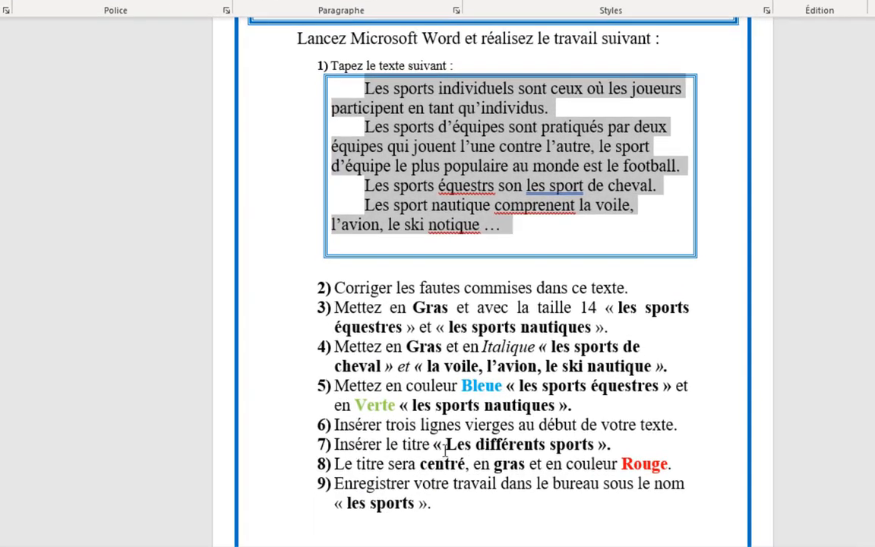
drag(446, 445, 535, 448)
key(ctrl+c)
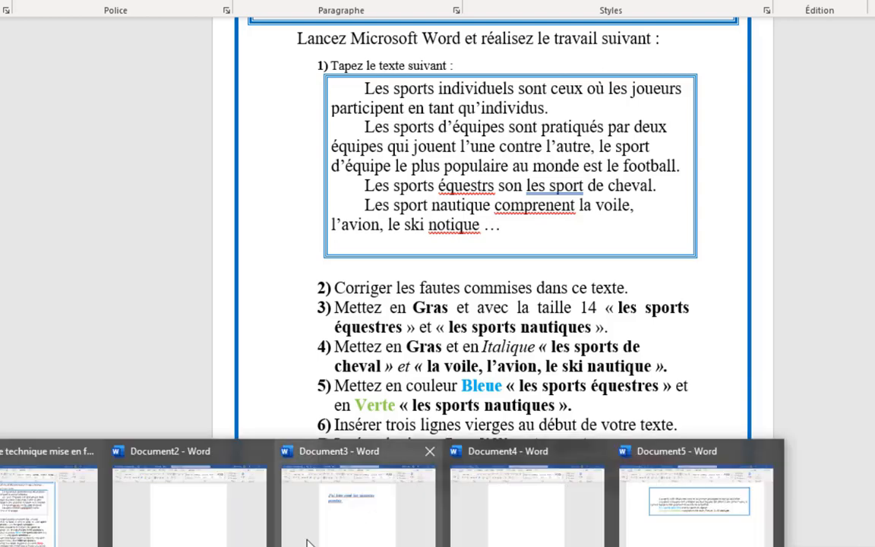
click(307, 489)
key(ctrl+v)
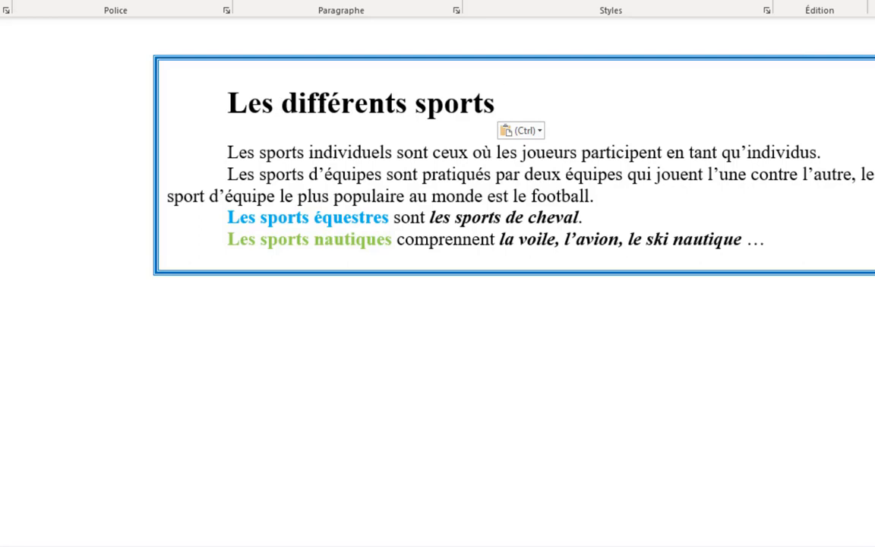
Check the exercise sheet's title instruction and centre the title "Les différents sports" in Document5.
mouse_move(107, 536)
click(59, 531)
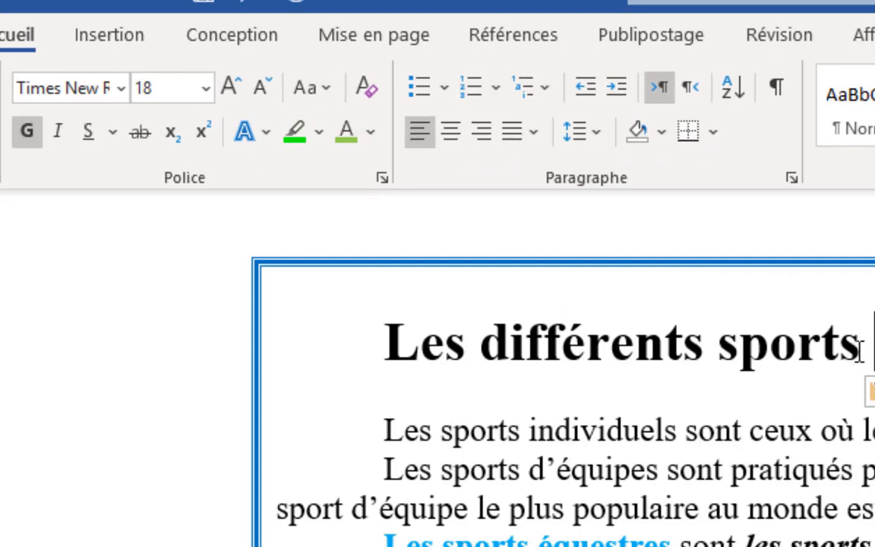
drag(860, 352, 390, 344)
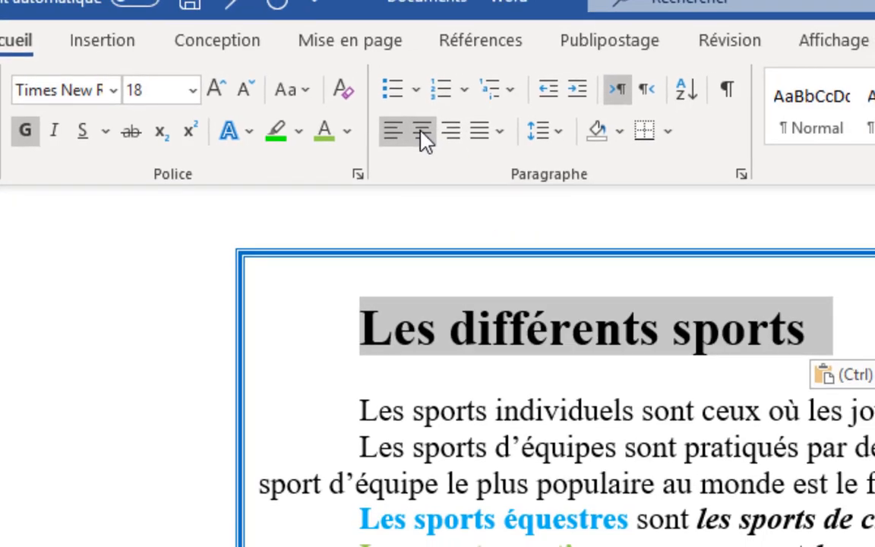
click(451, 135)
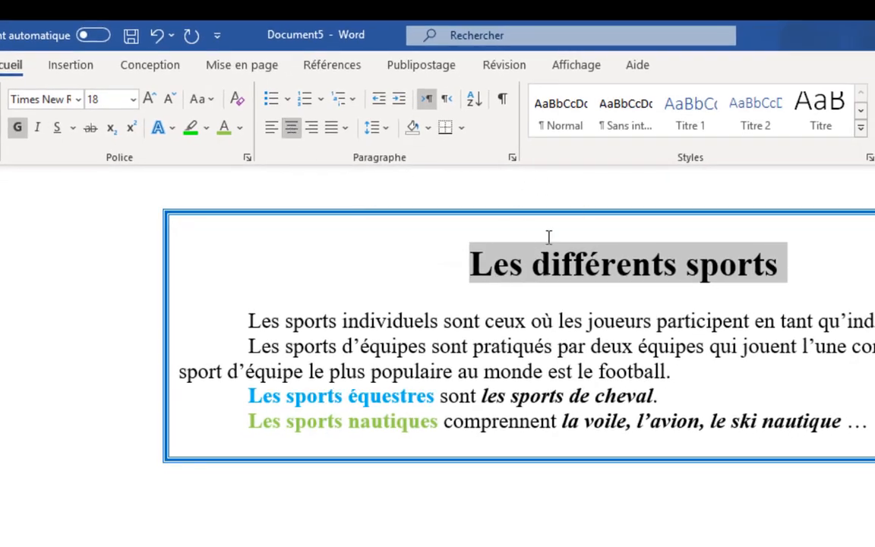
Set the title's font colour to red from the standard colours, and switch its bold off and on again.
click(240, 127)
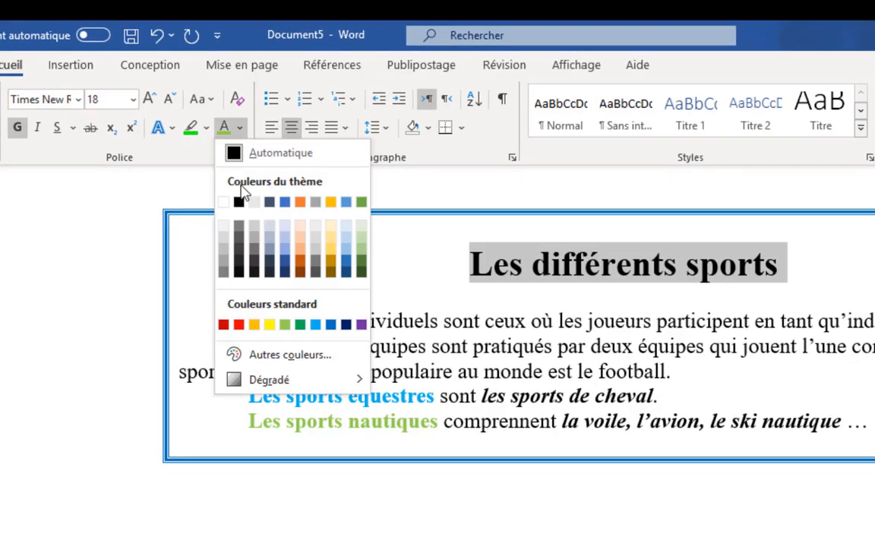
click(240, 324)
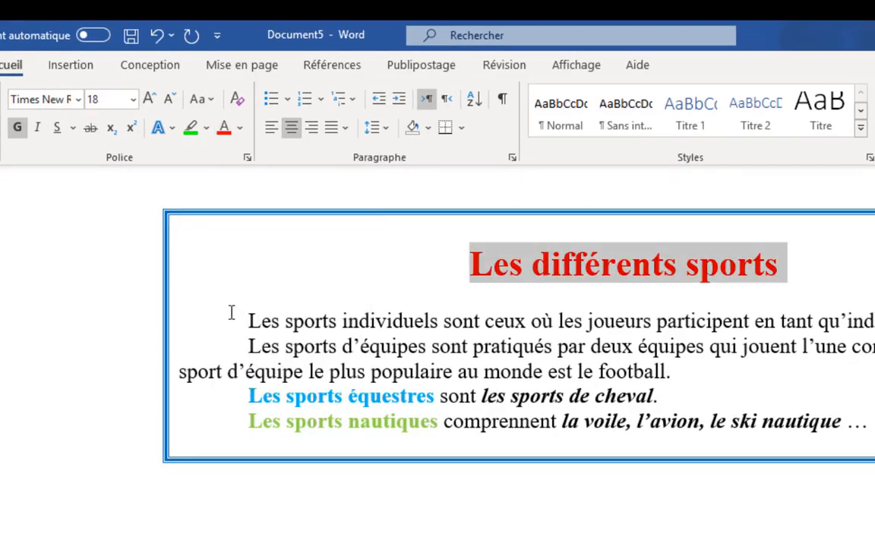
click(17, 129)
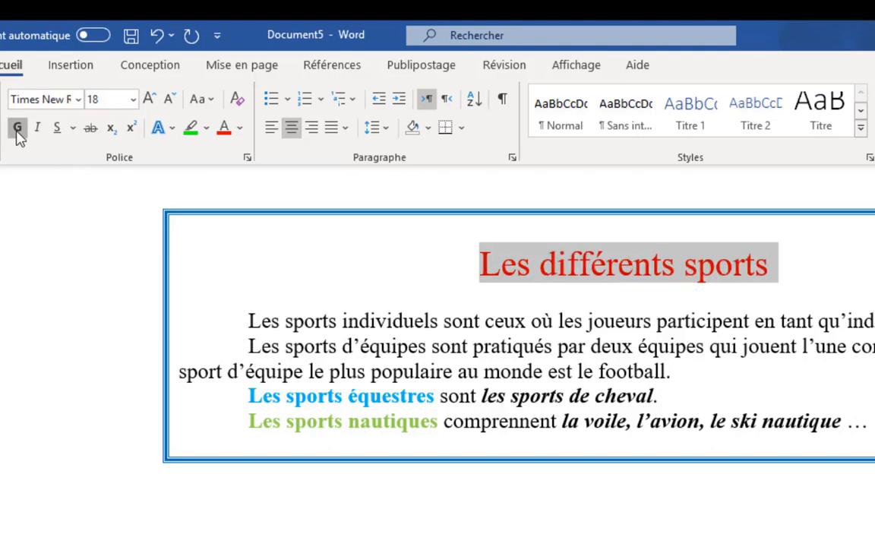
click(17, 130)
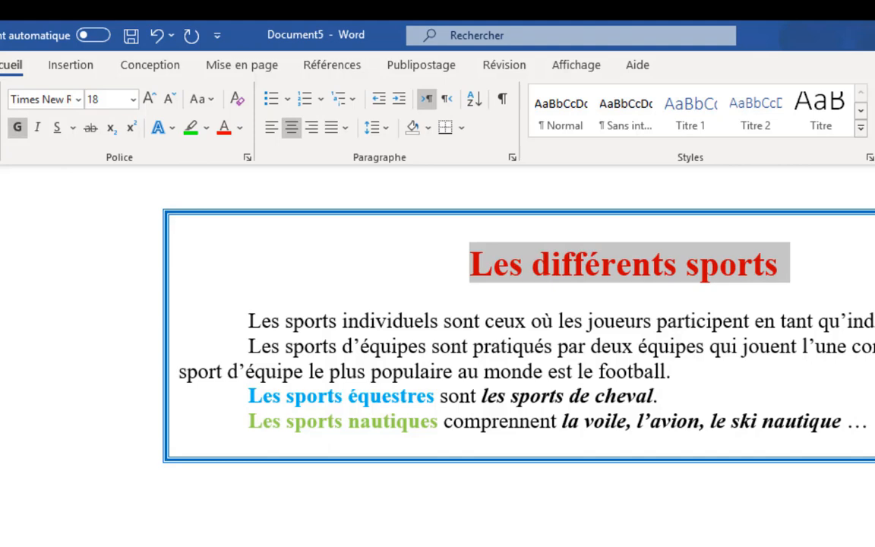
Check the exercise sheet's remaining instructions and save Document5 in the Bureau folder as a Word document named "les sports".
key(alt+Tab)
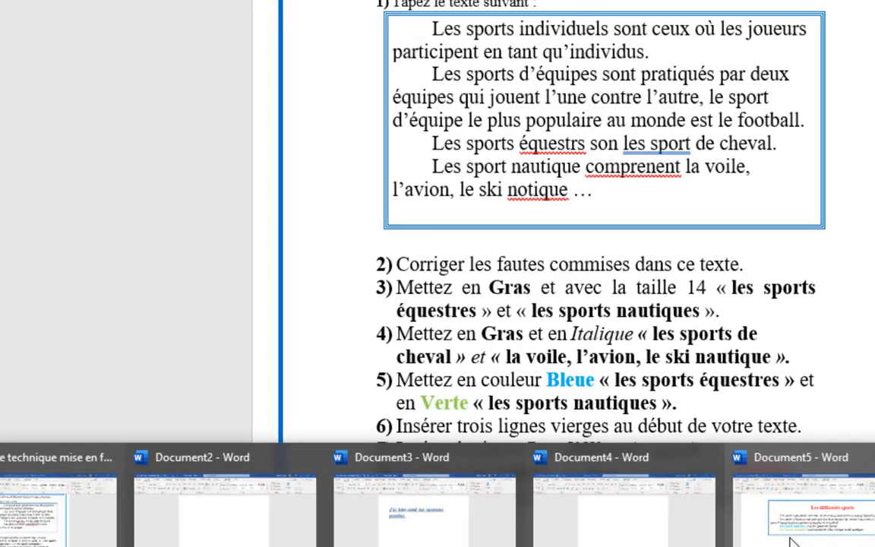
click(778, 524)
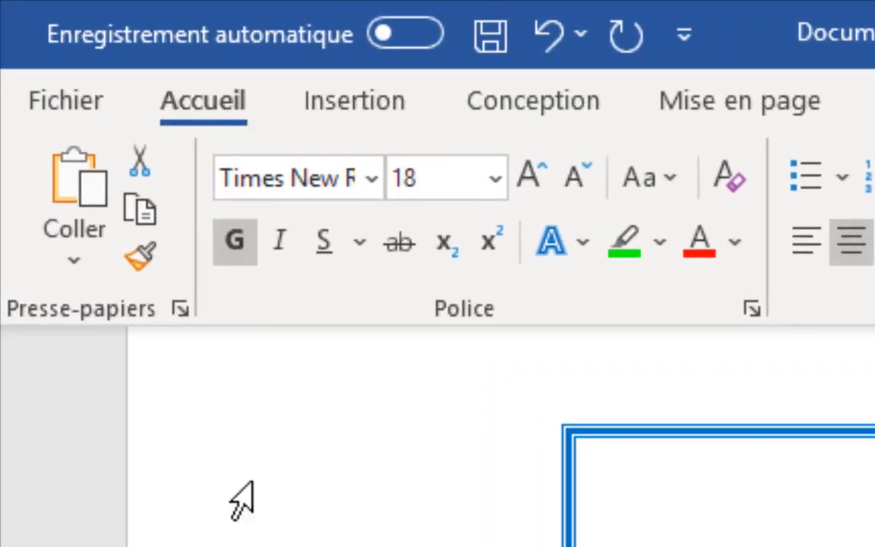
click(95, 101)
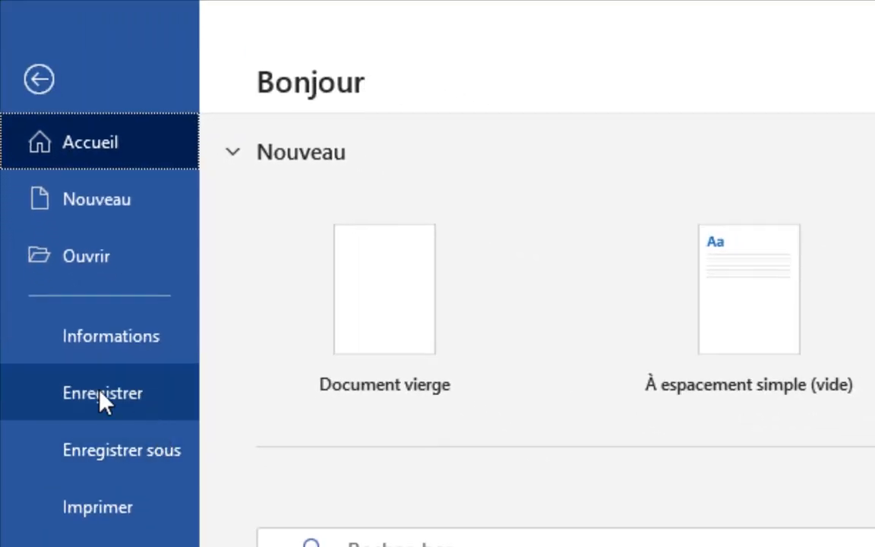
click(119, 393)
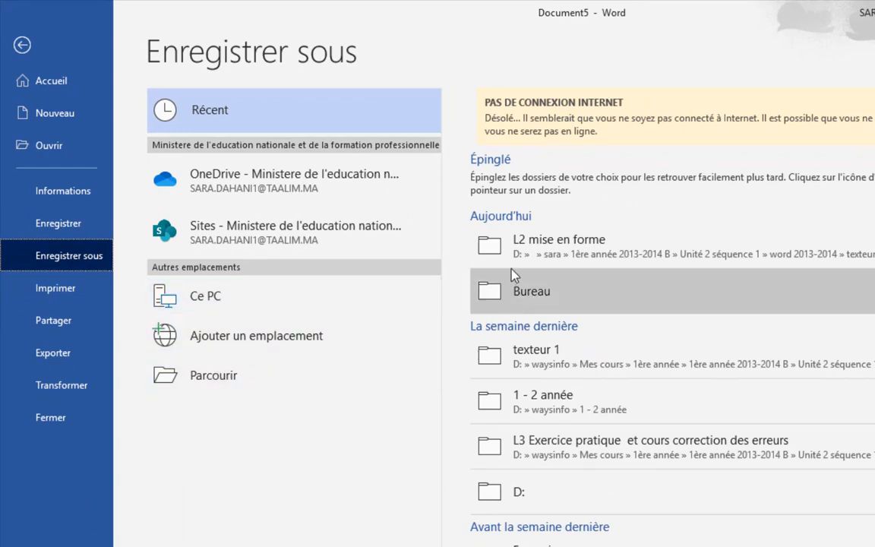
click(517, 306)
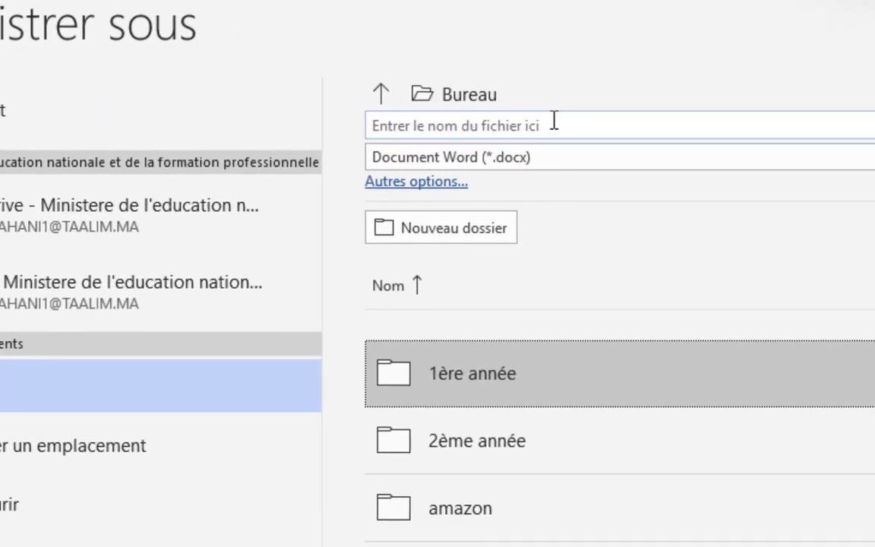
click(553, 122)
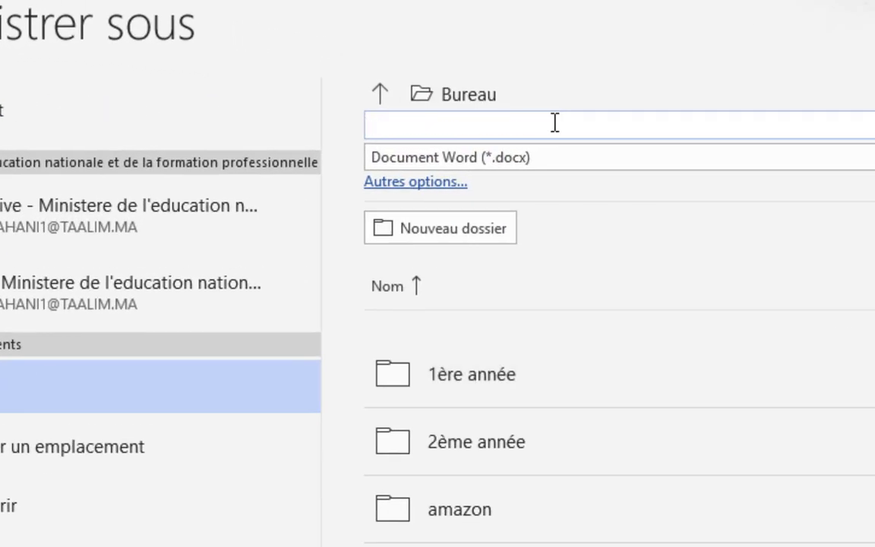
text(les sports)
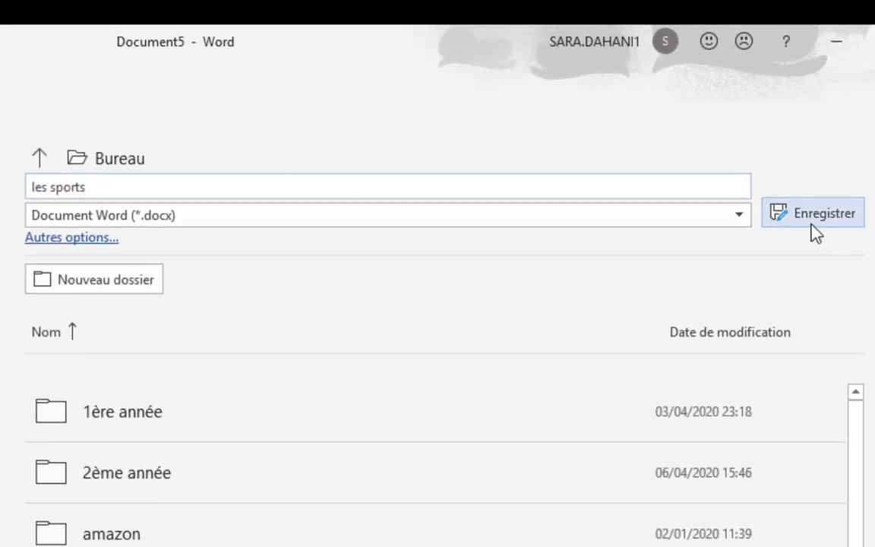
click(815, 233)
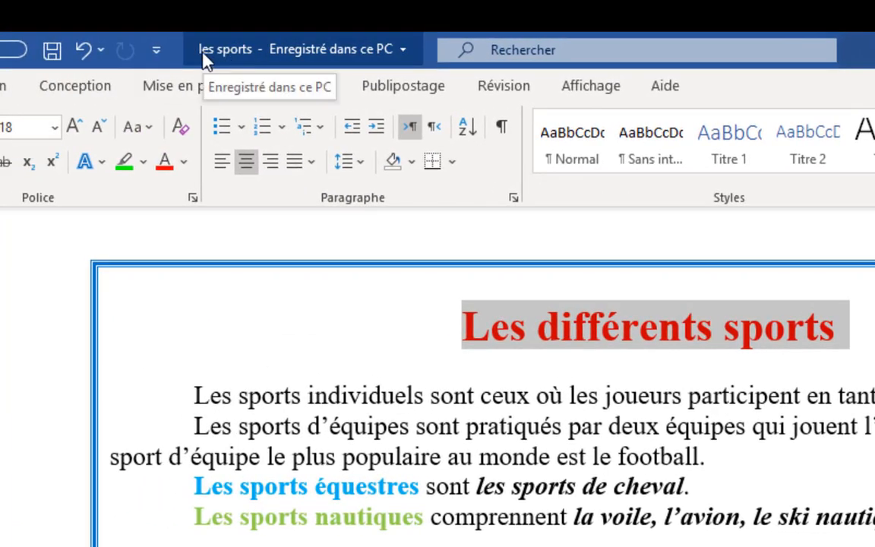
Switch to the desktop and move the saved "les sports" file icon to an empty area.
key(alt+F4)
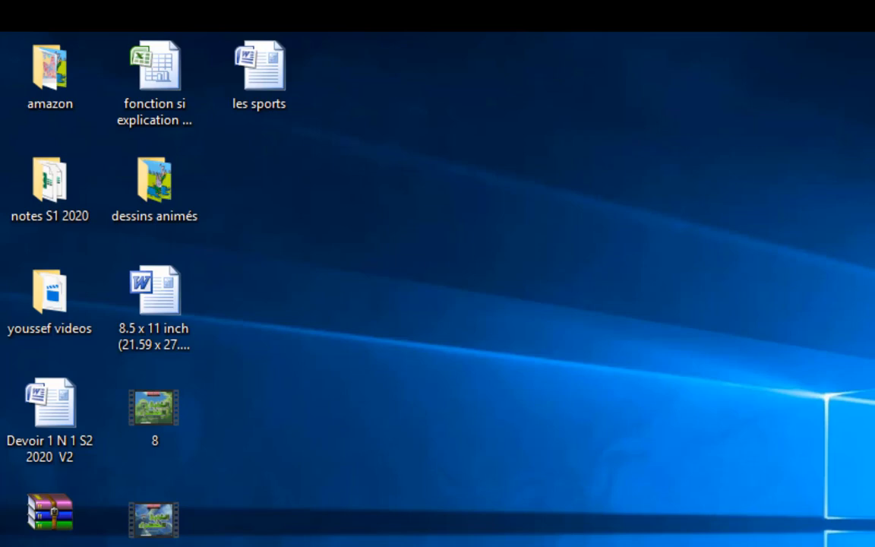
drag(270, 72, 596, 446)
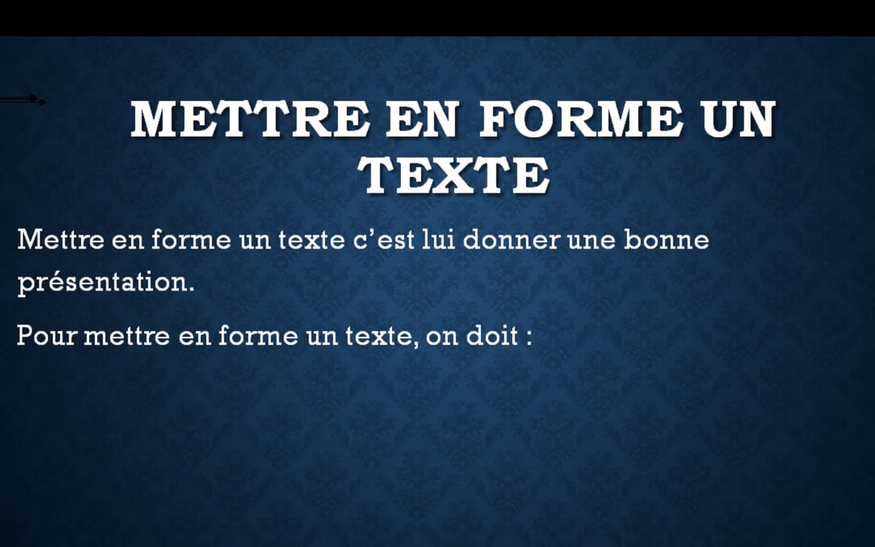
key(space)
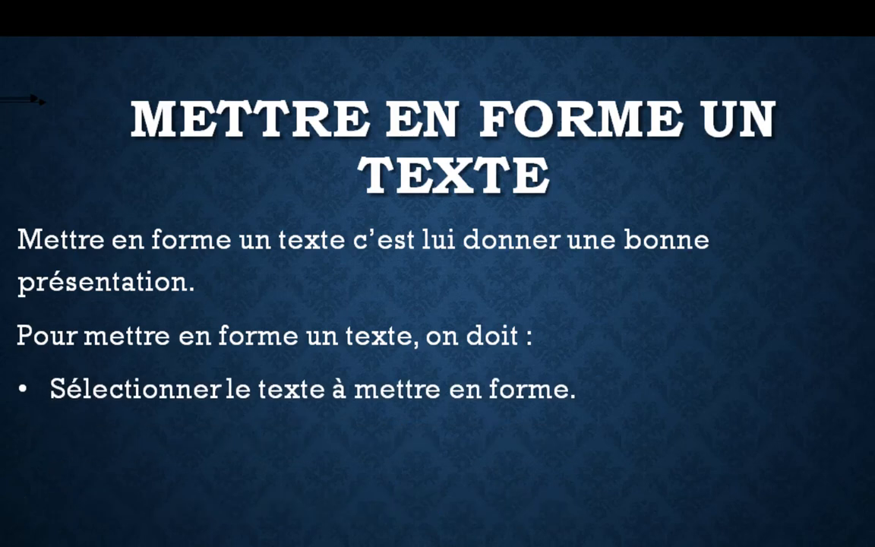